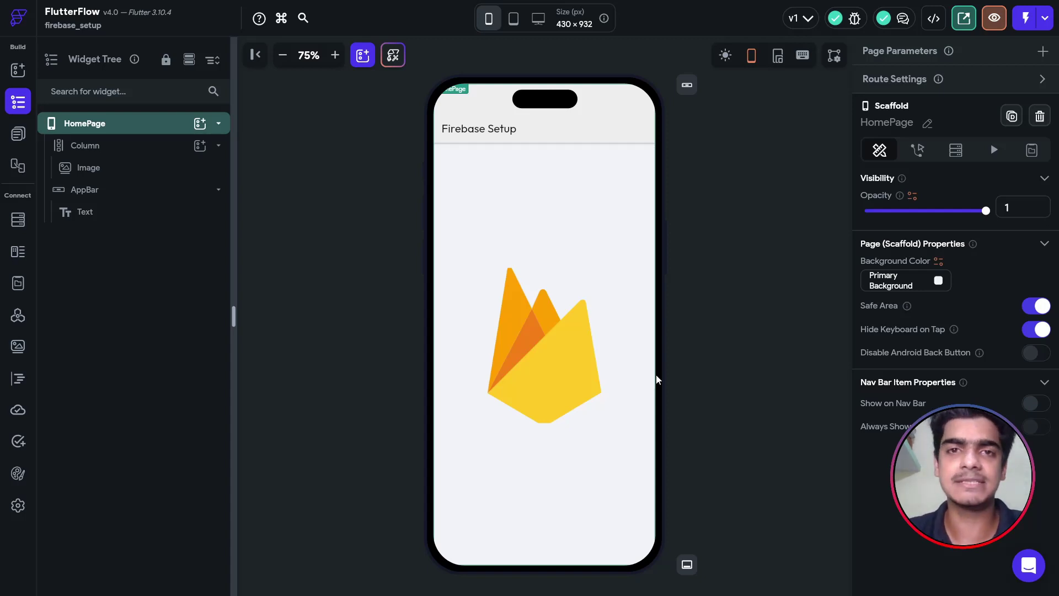
Switch from the FlutterFlow editor to the Firebase website in Chrome.
key("alt+Tab")
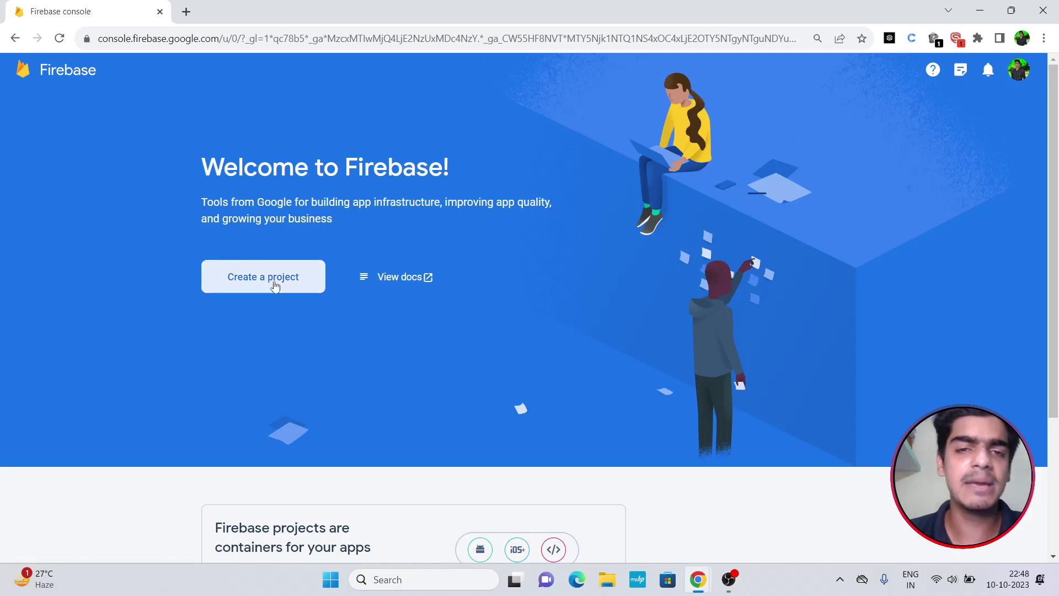
Create a project named 'firebase setup' with Google Analytics disabled and continue into it.
left_click(238, 279)
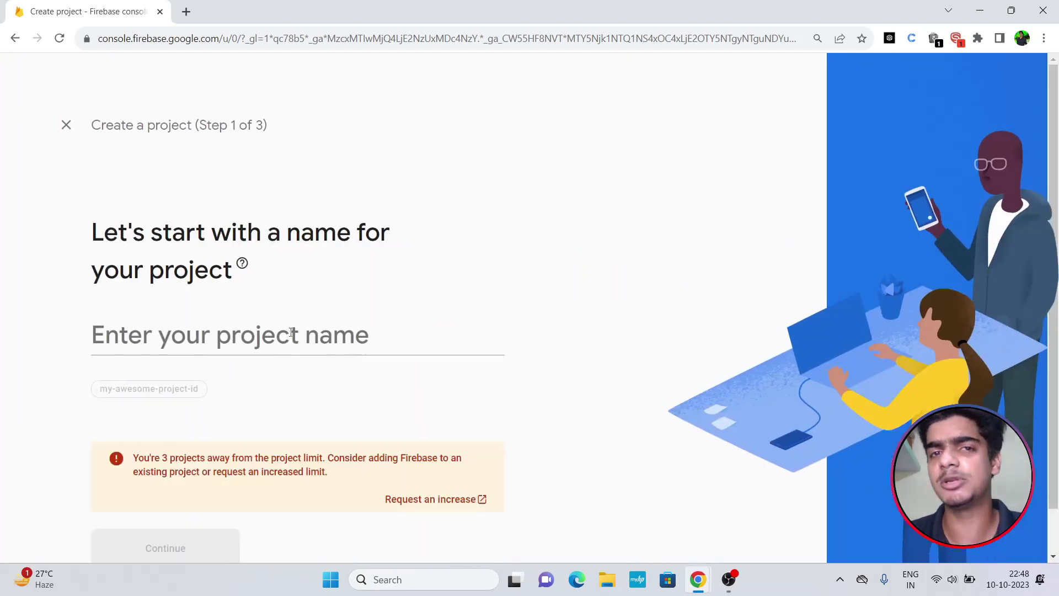
left_click(291, 334)
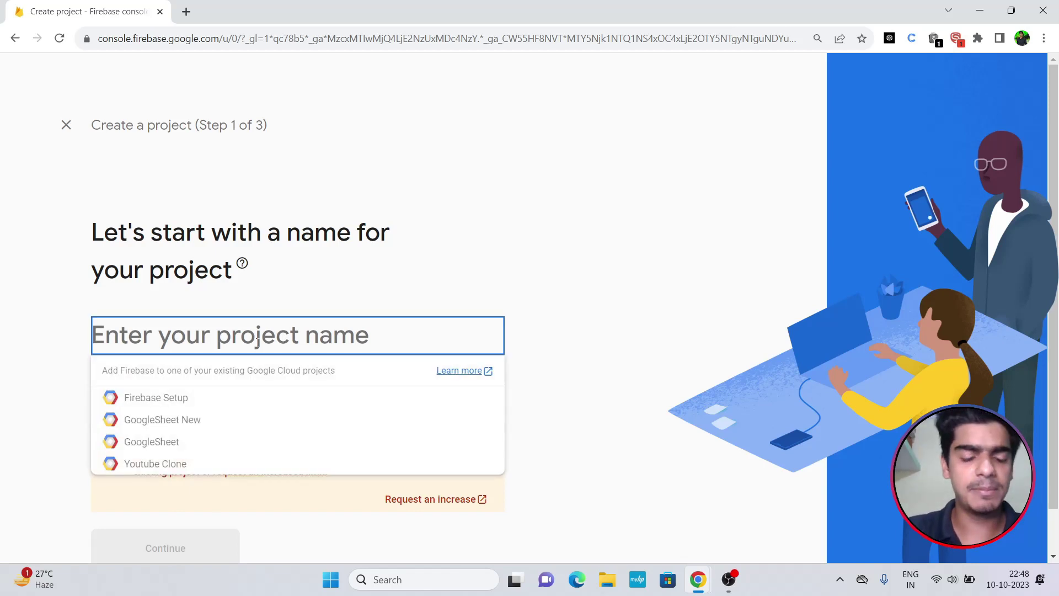
type("firebase setup")
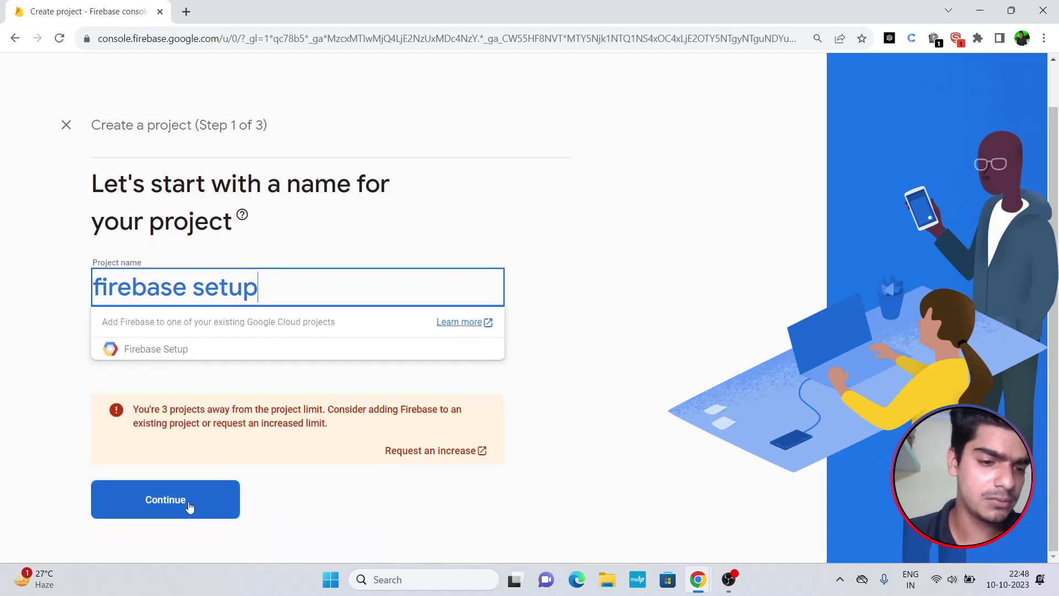
left_click(189, 504)
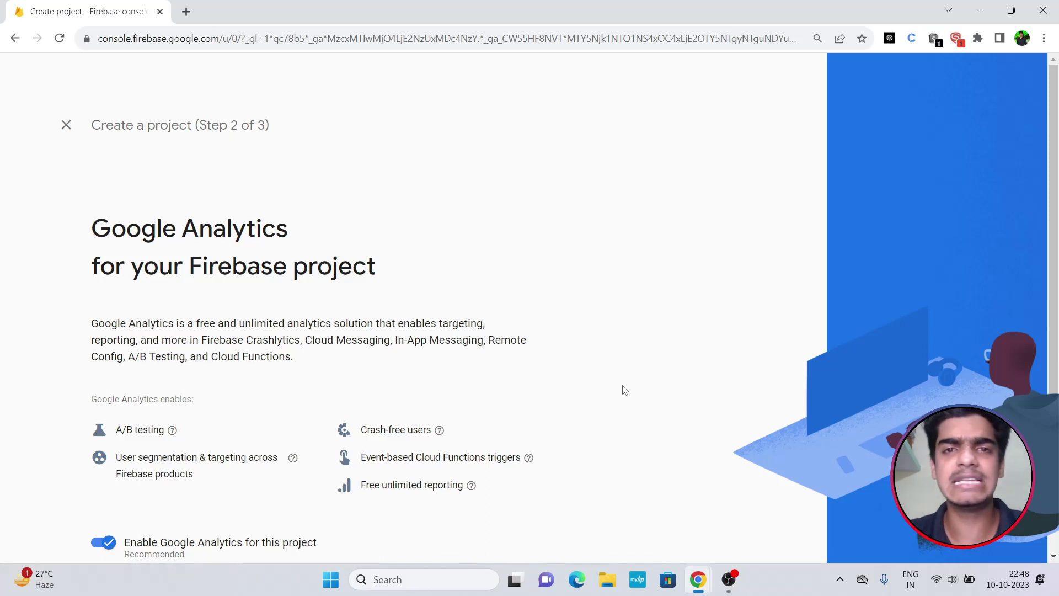
scroll(622, 390, "down", 1)
left_click(100, 474)
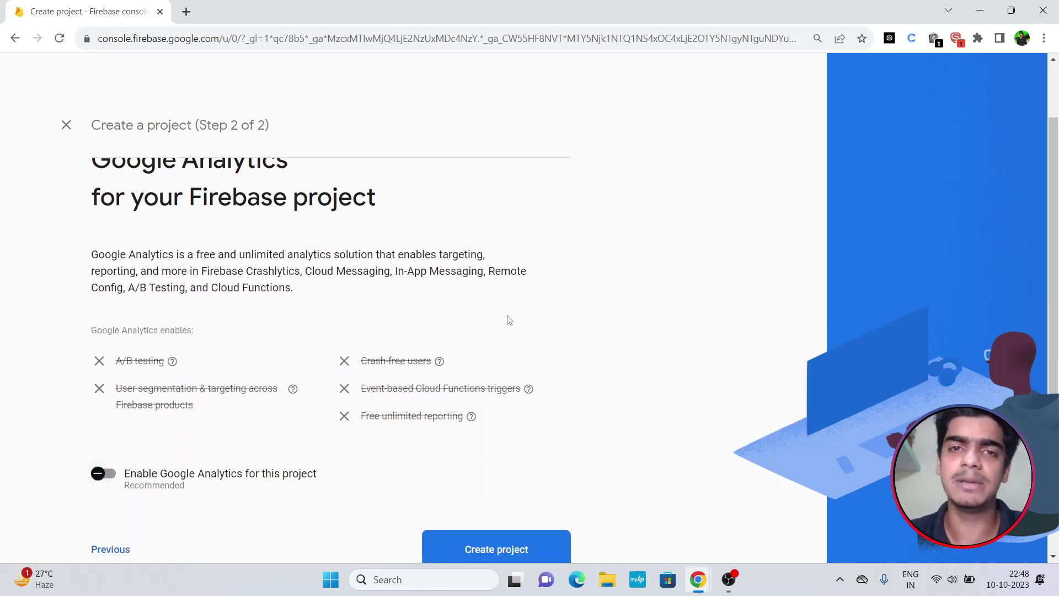
scroll(508, 319, "down", 1)
left_click(480, 503)
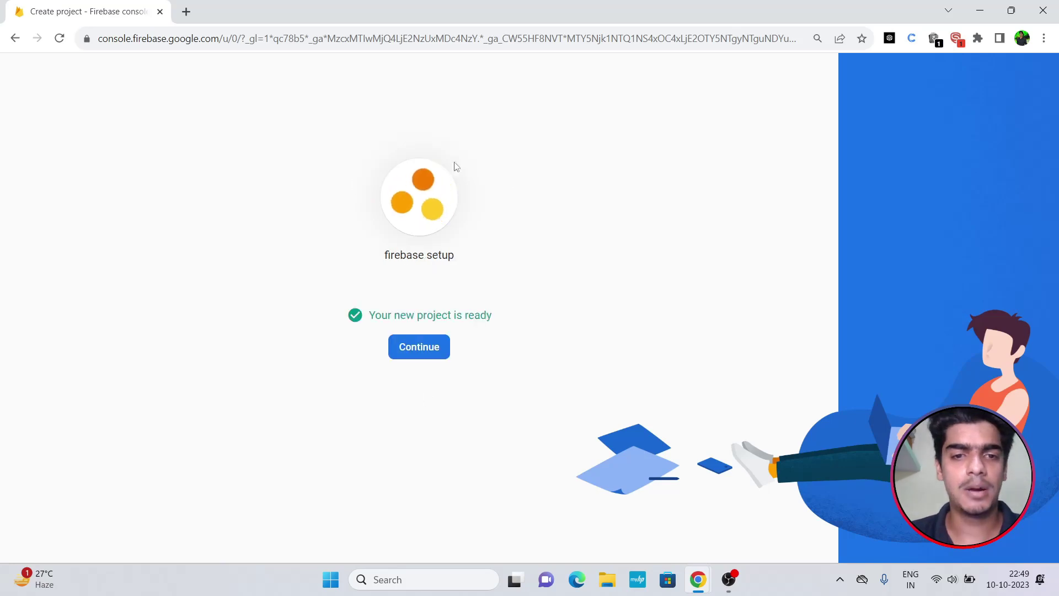
left_click(424, 354)
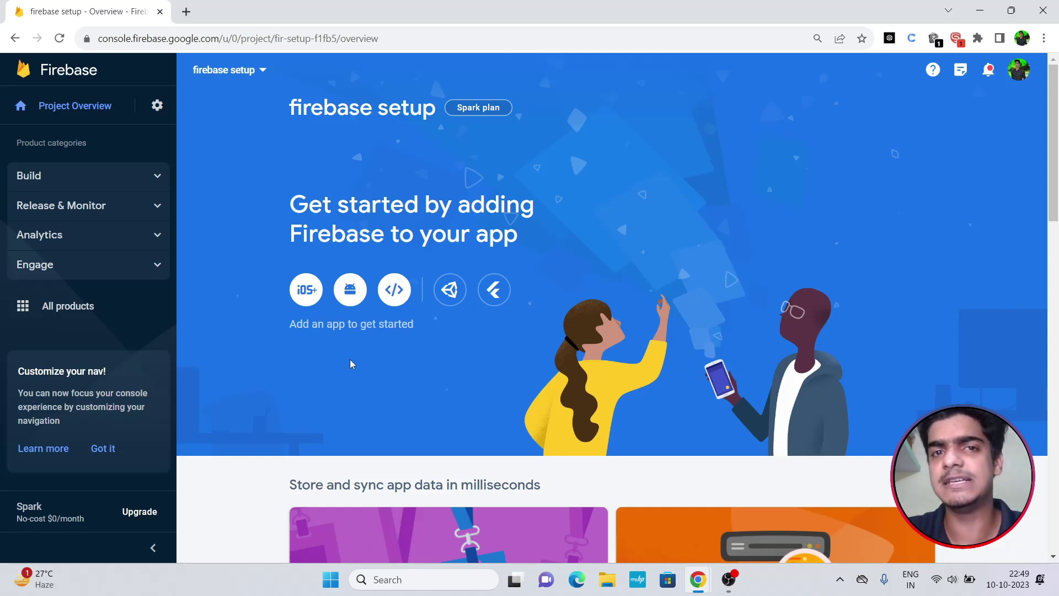
Go to Project settings and show the Users and permissions tab.
left_click(156, 106)
left_click(203, 109)
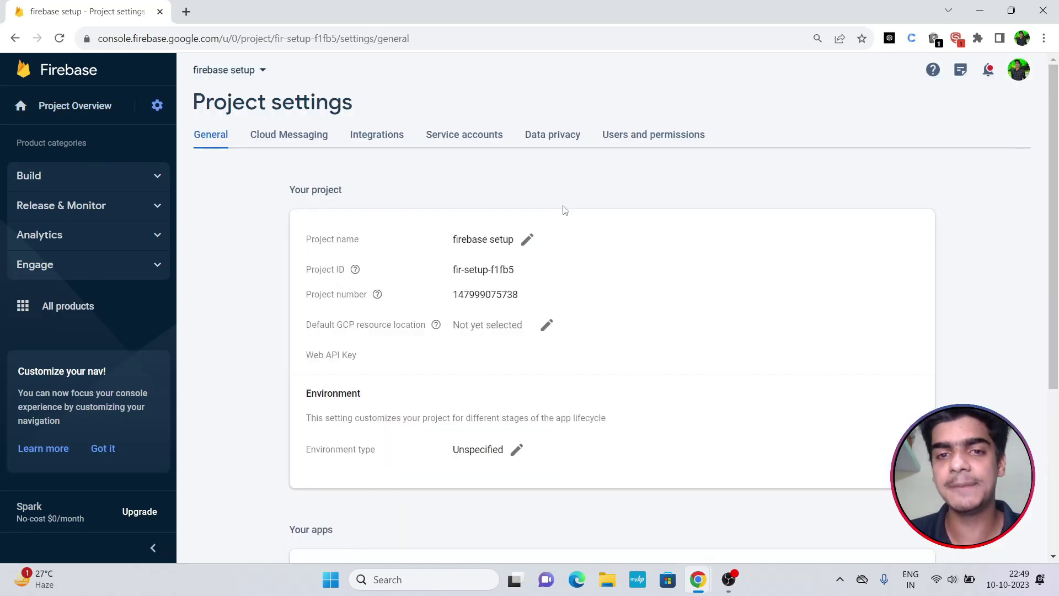
left_click(634, 142)
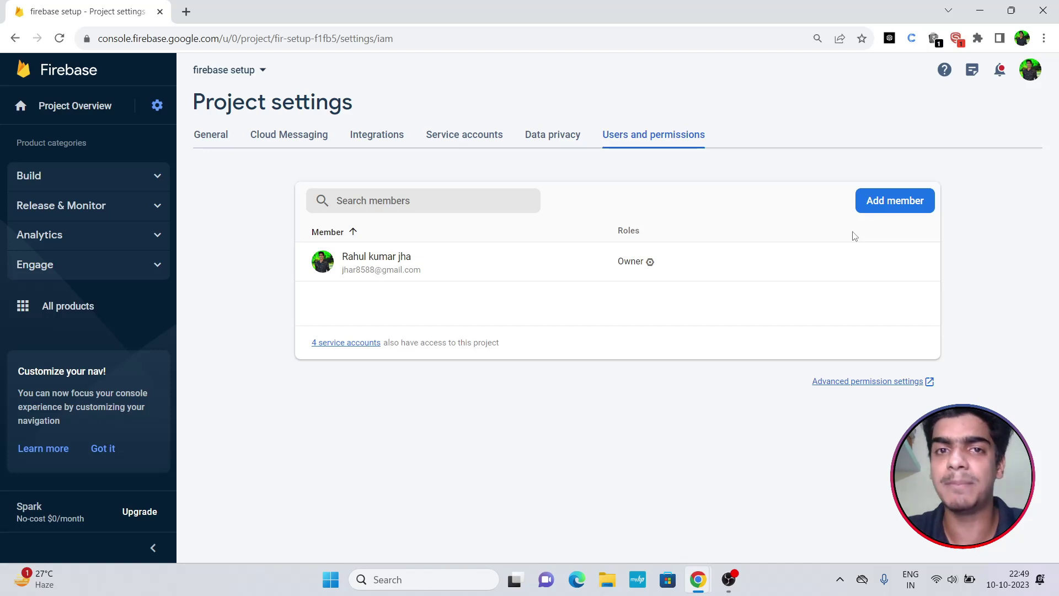
Add FlutterFlow's service e-mail address as an Editor member, then open Advanced permission settings.
left_click(893, 201)
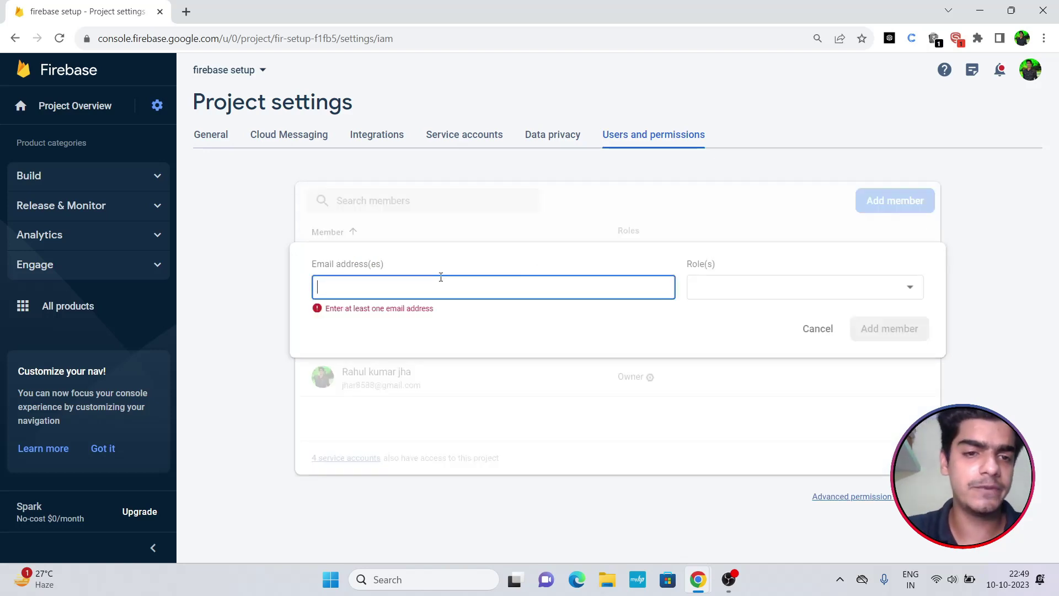
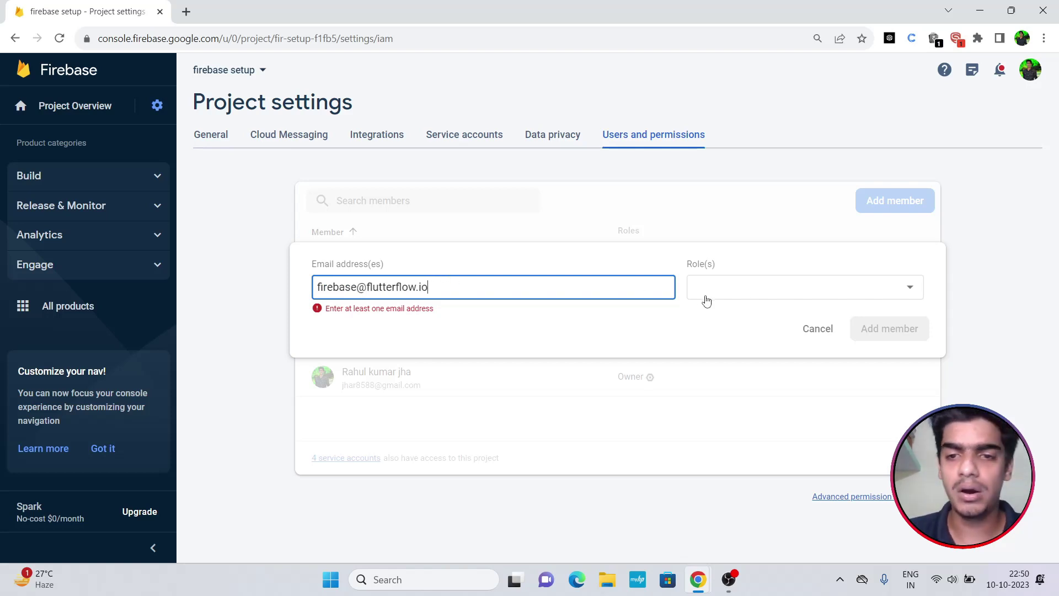
left_click(760, 288)
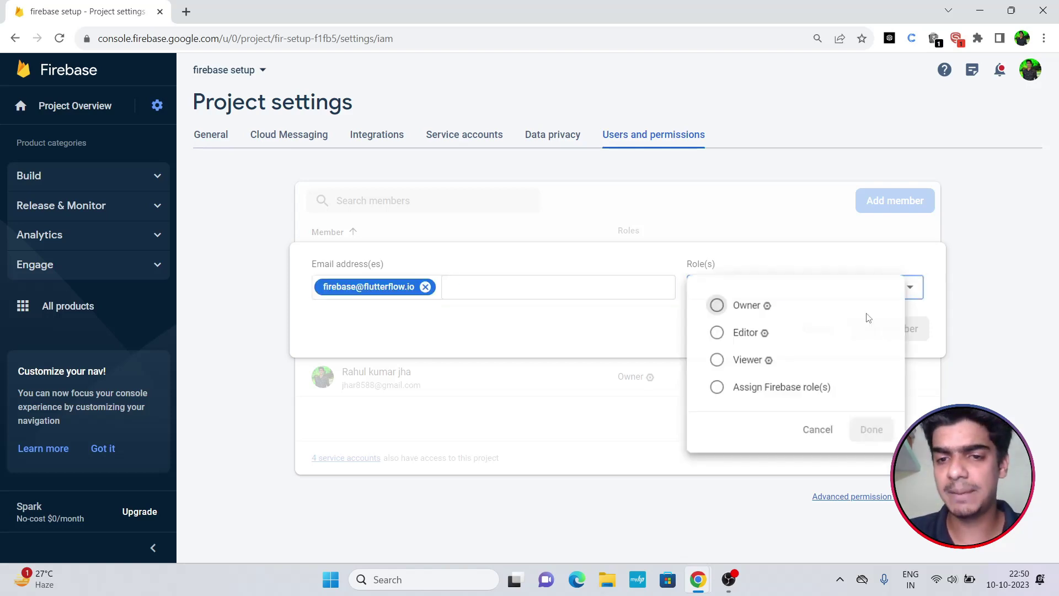
left_click(717, 334)
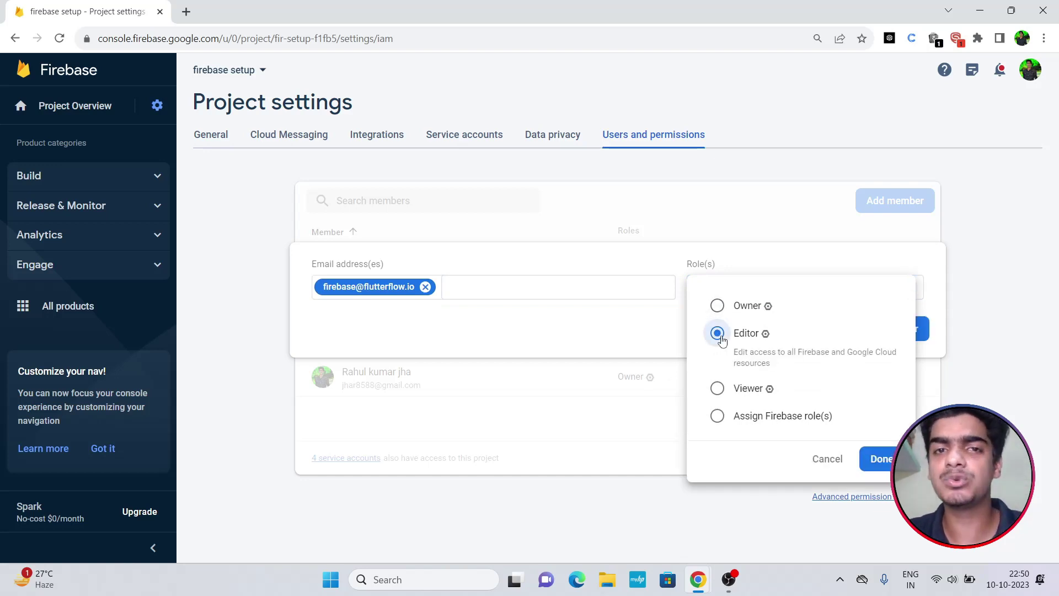
left_click(868, 459)
left_click(884, 337)
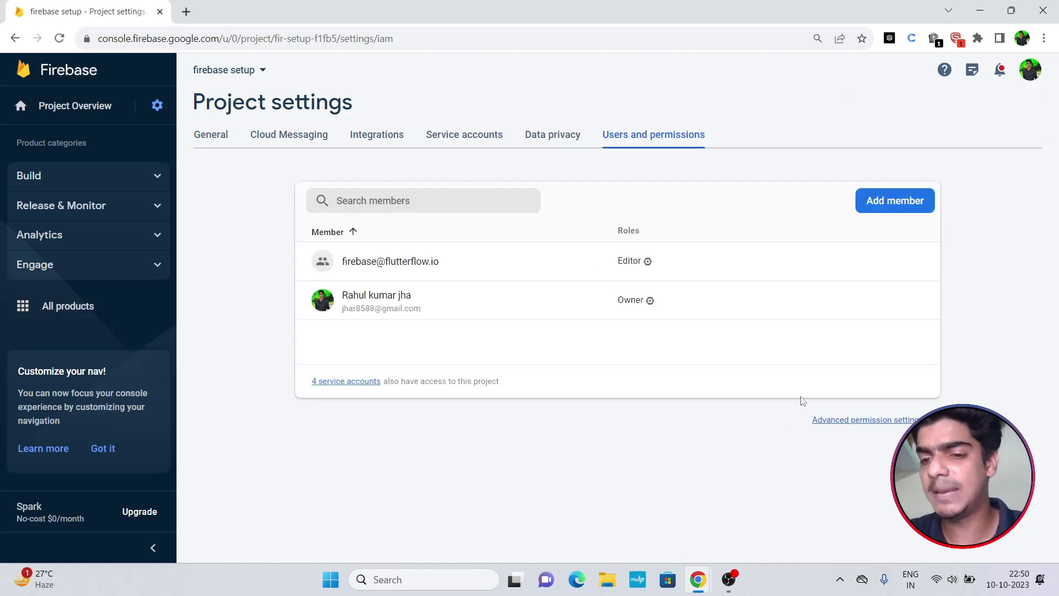
left_click(859, 422)
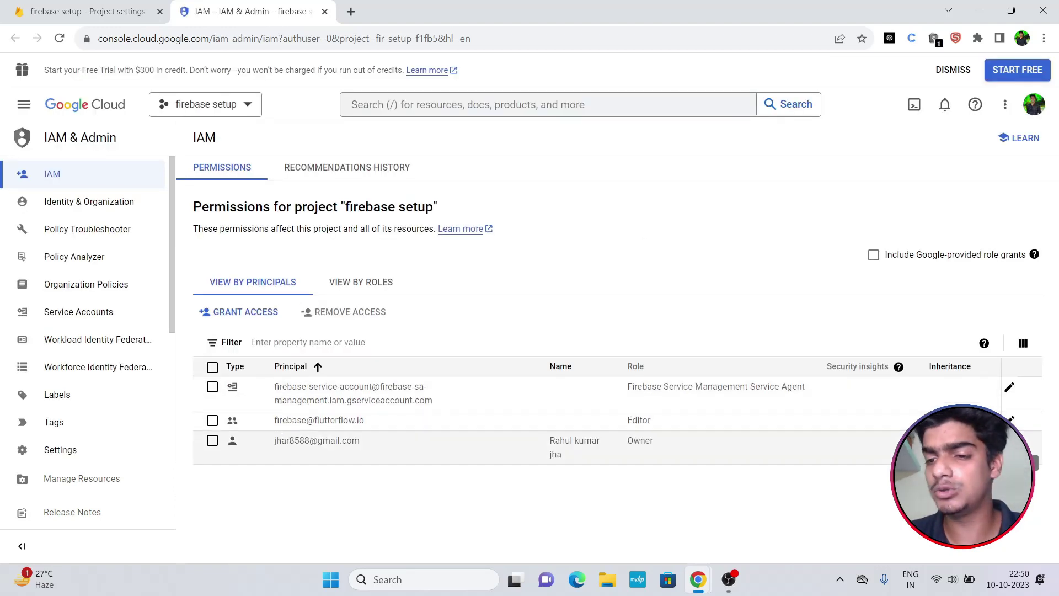
Add Service Account User and Cloud Functions Admin roles to the FlutterFlow principal and save.
left_click(1011, 420)
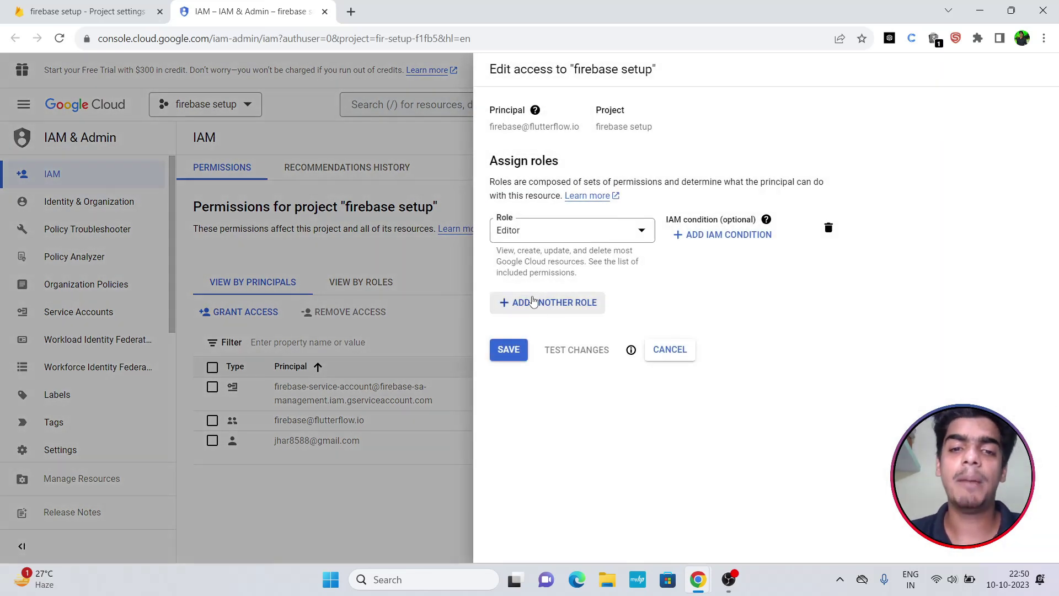
left_click(561, 306)
left_click(558, 314)
type("ser")
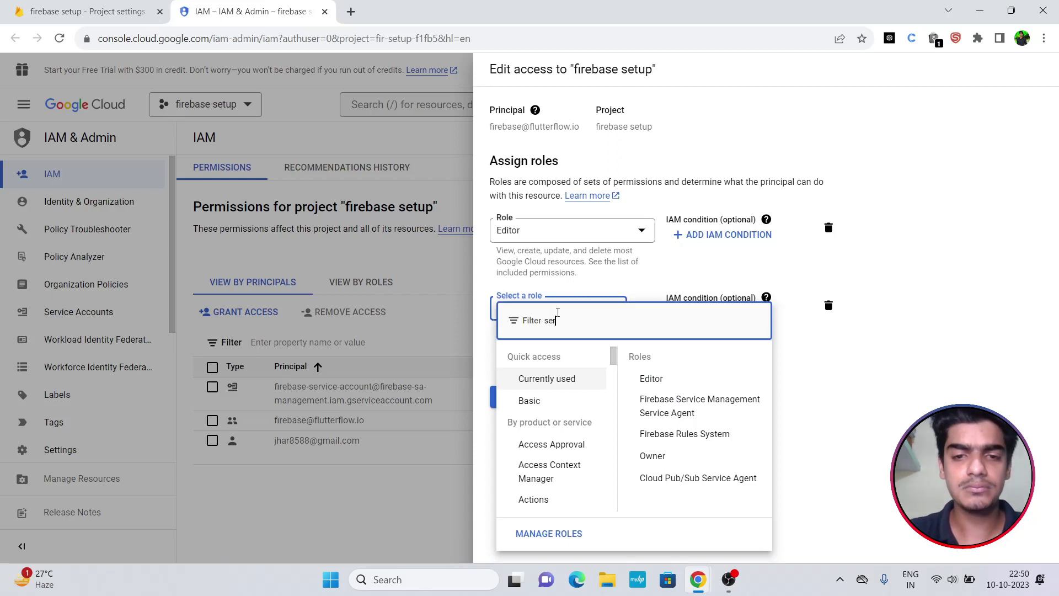
type("vice account")
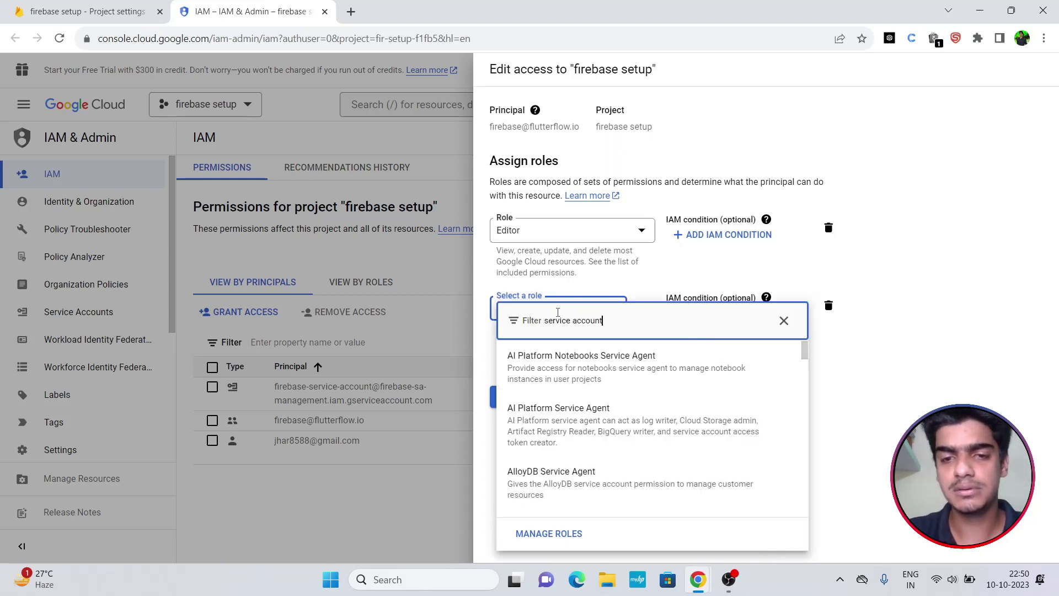
type(" user")
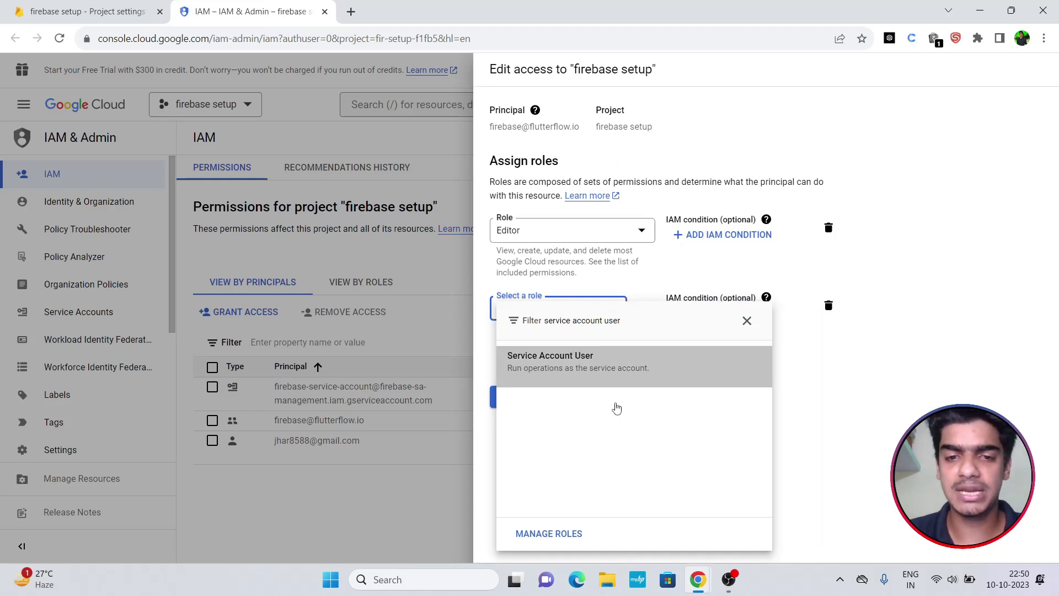
key("Return")
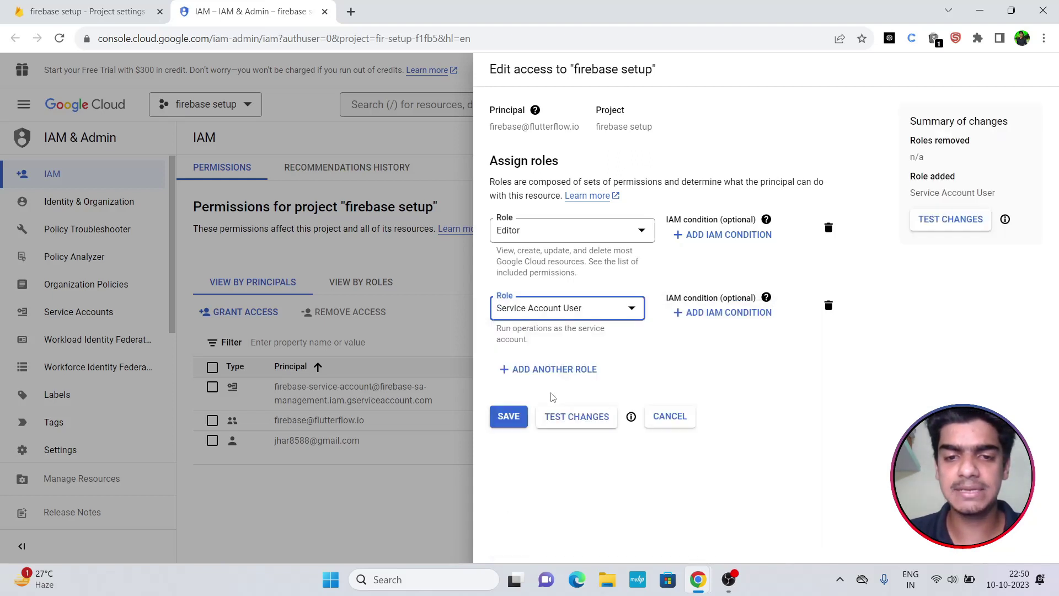
left_click(548, 369)
left_click(545, 380)
type("c")
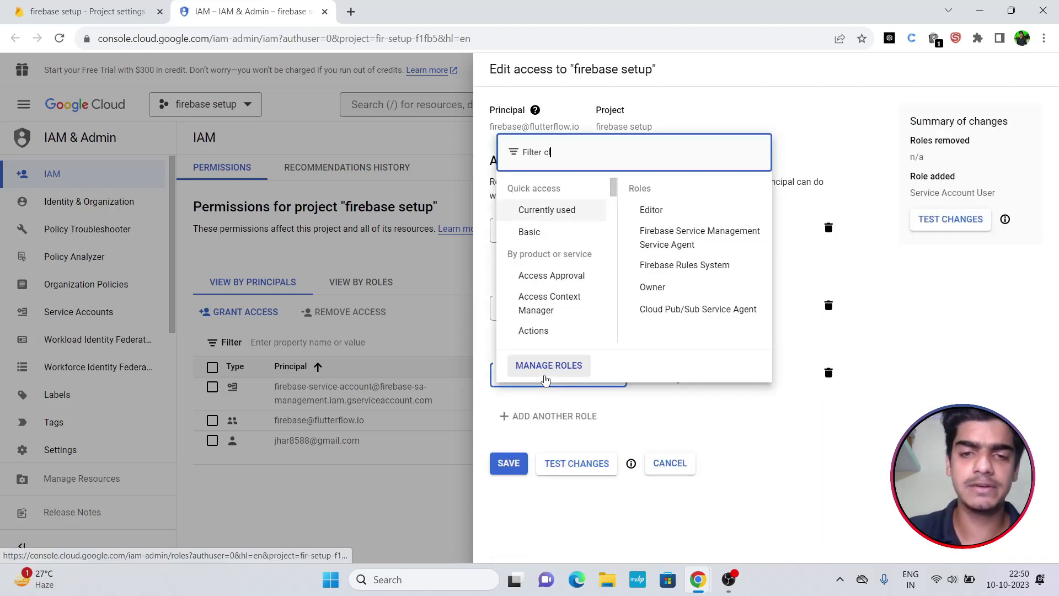
type("loud")
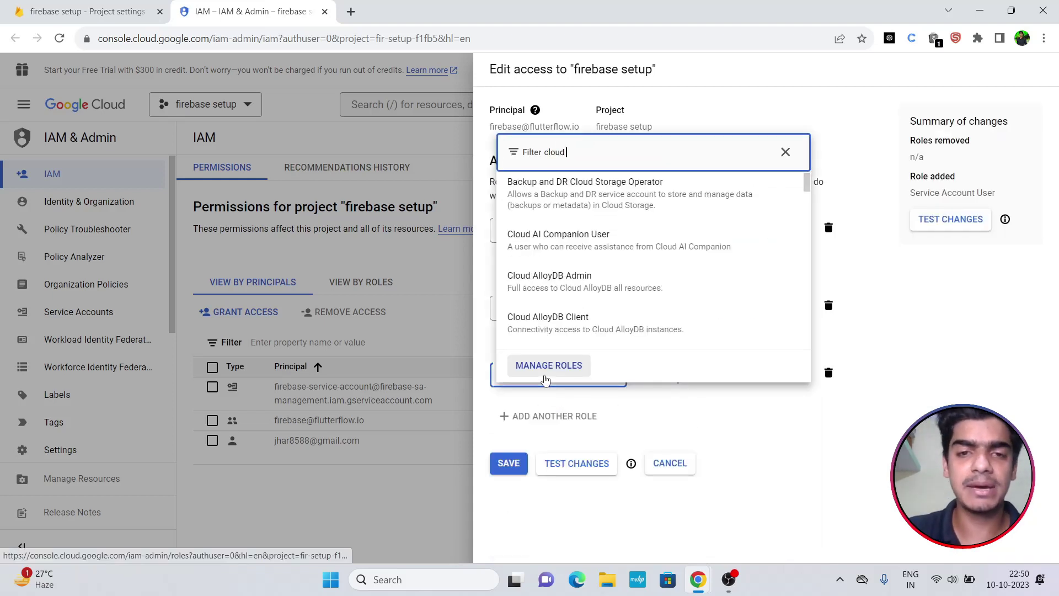
type(" fun")
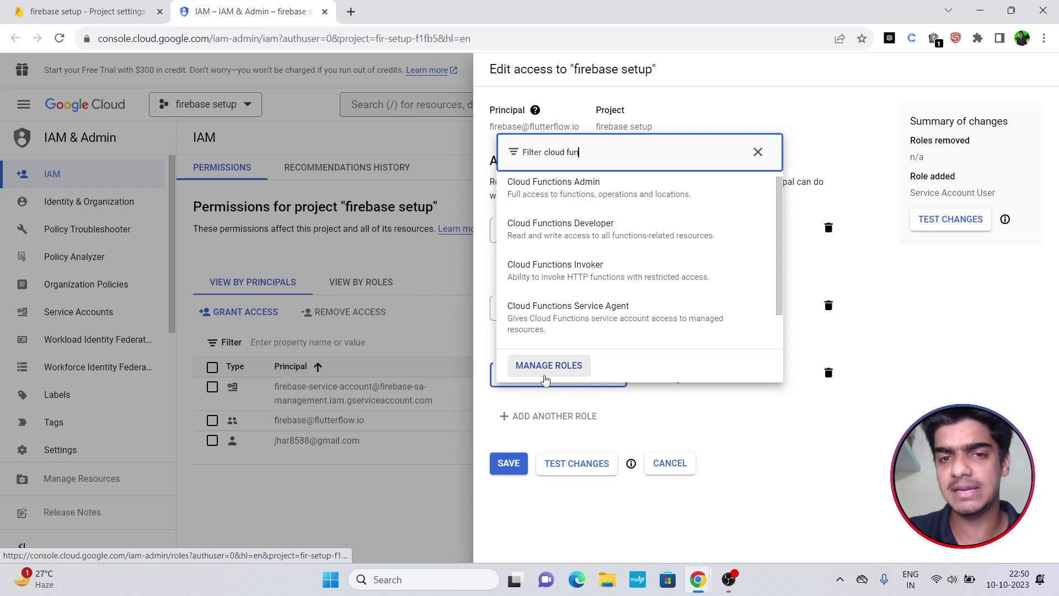
type("ction ")
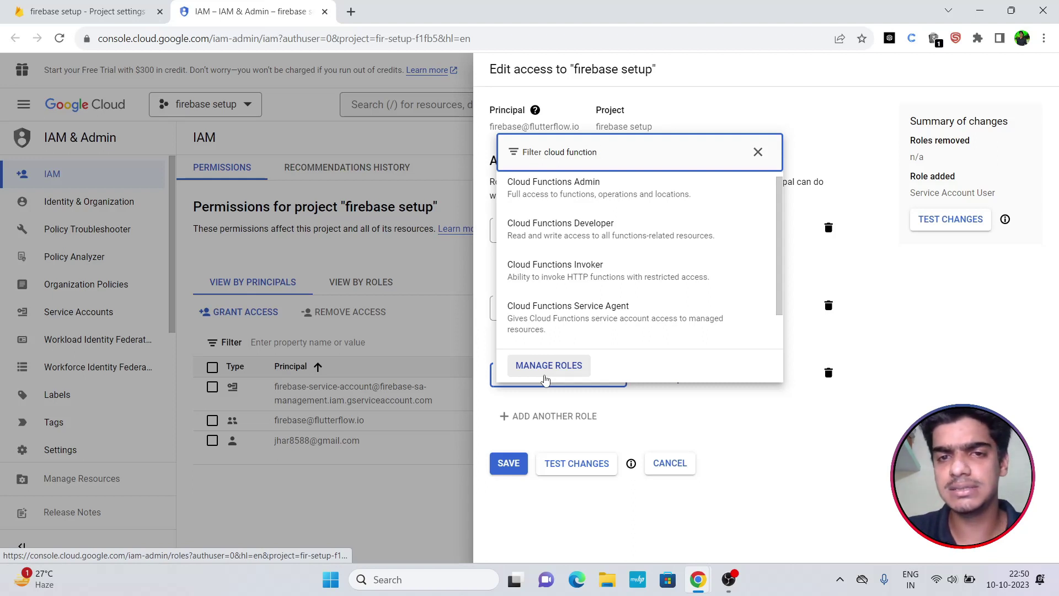
type(" adm")
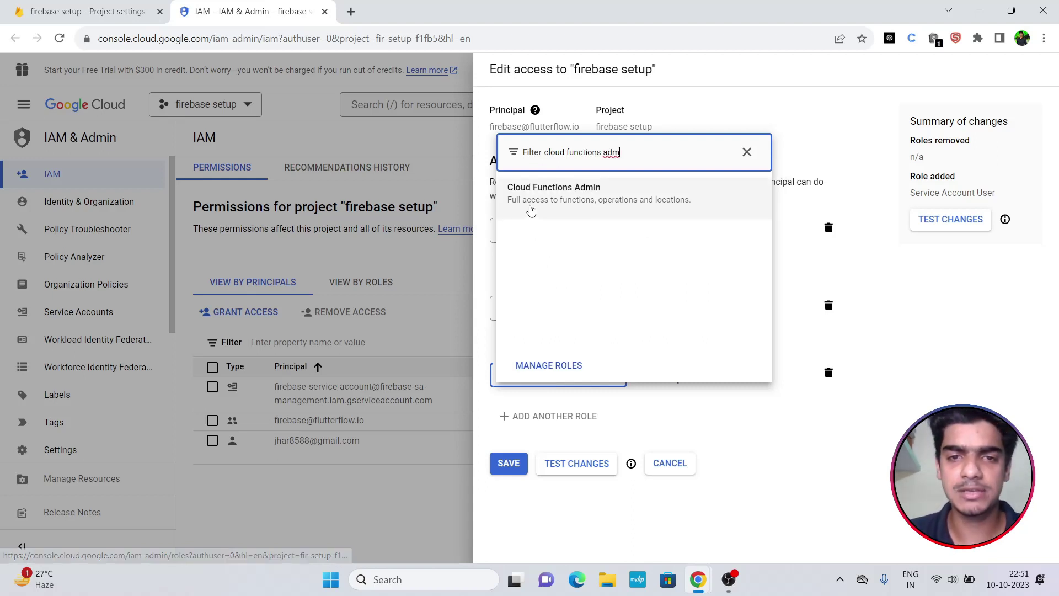
left_click(586, 212)
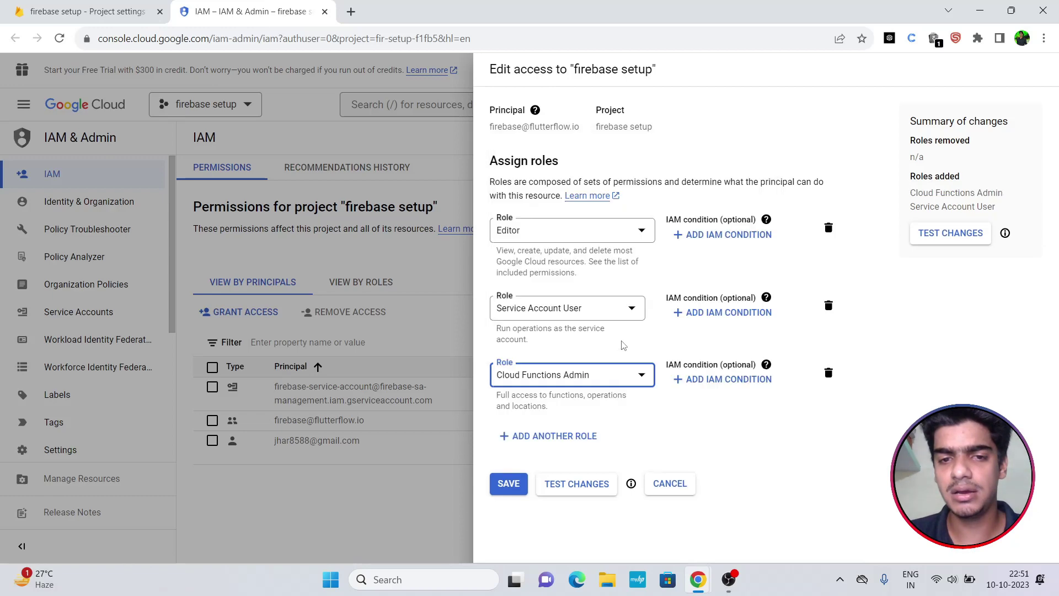
left_click(509, 483)
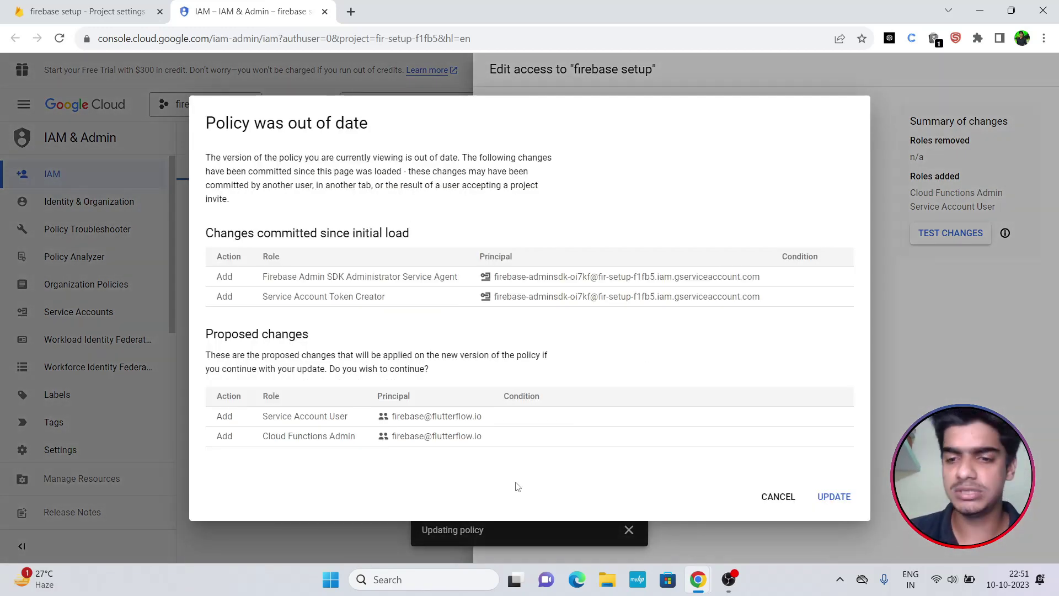
Apply the out-of-date policy update, close the IAM tab, and expand Build in Firebase.
left_click(834, 497)
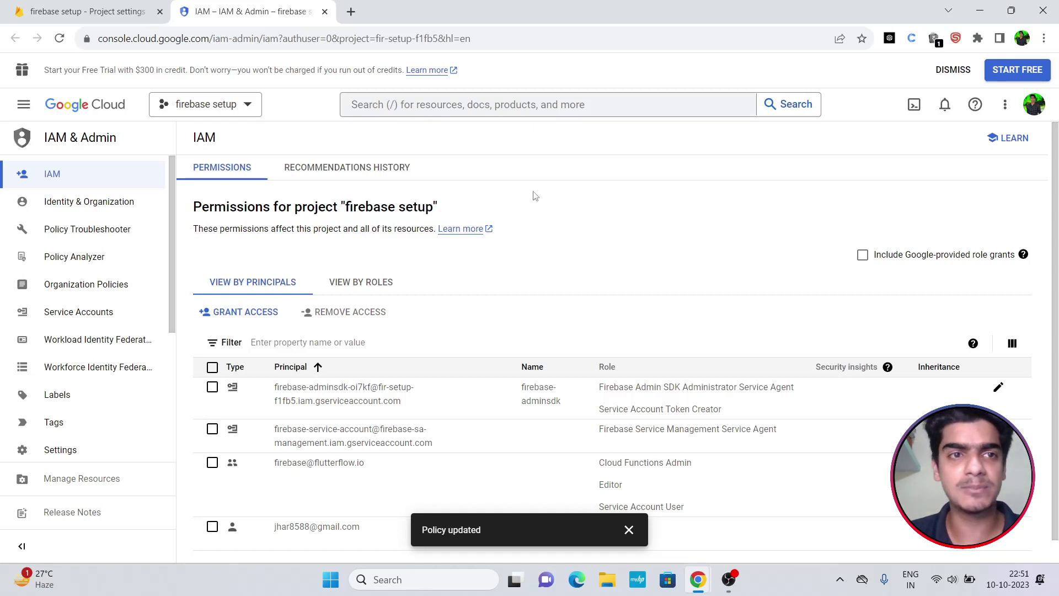
left_click(325, 12)
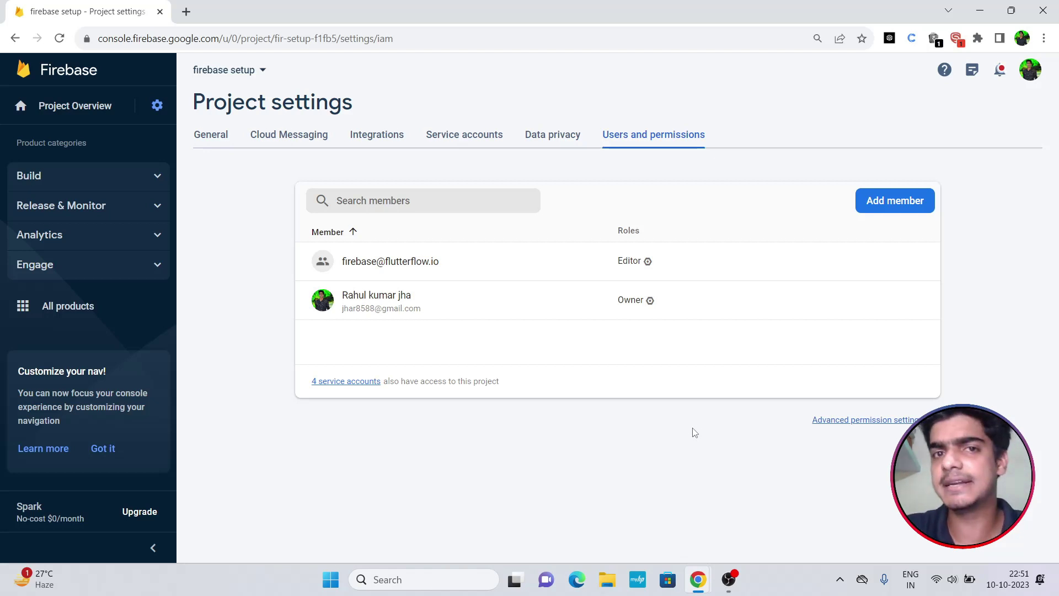
left_click(40, 180)
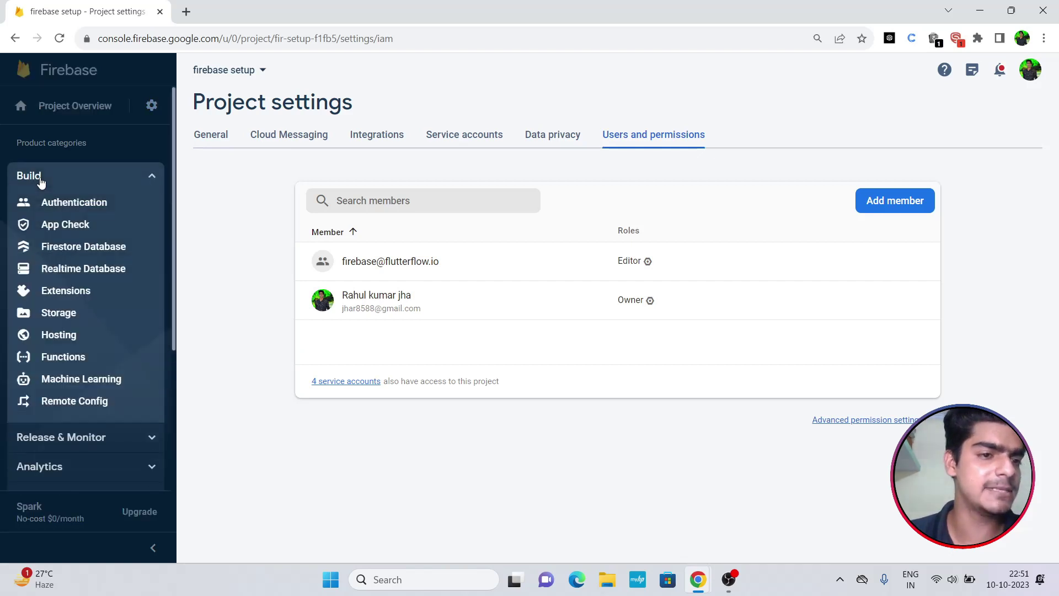
Create a Cloud Firestore database in test mode located in nam5 (United States).
left_click(60, 249)
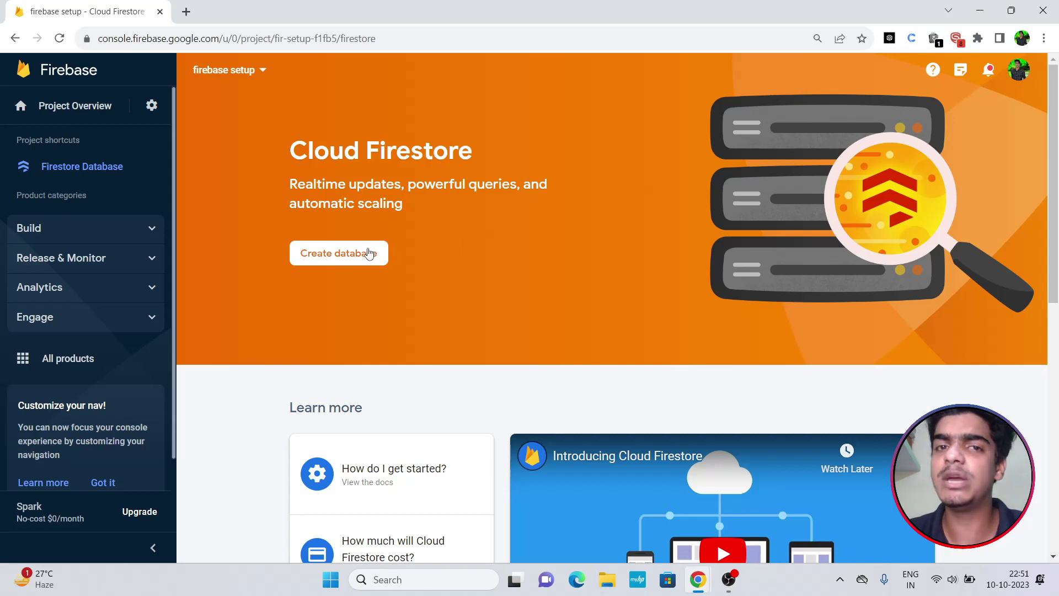
left_click(319, 258)
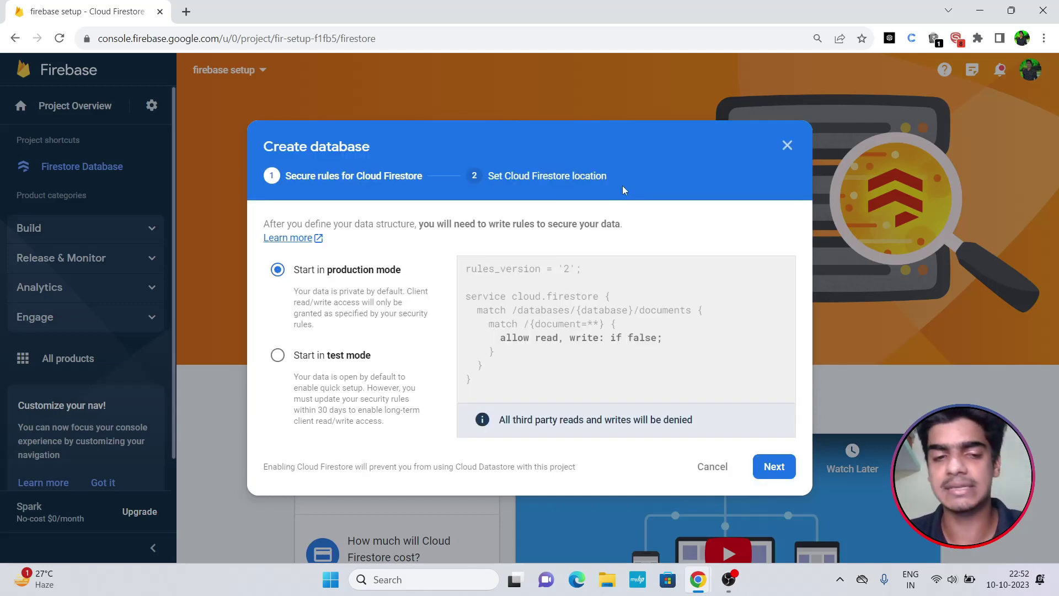
left_click(277, 357)
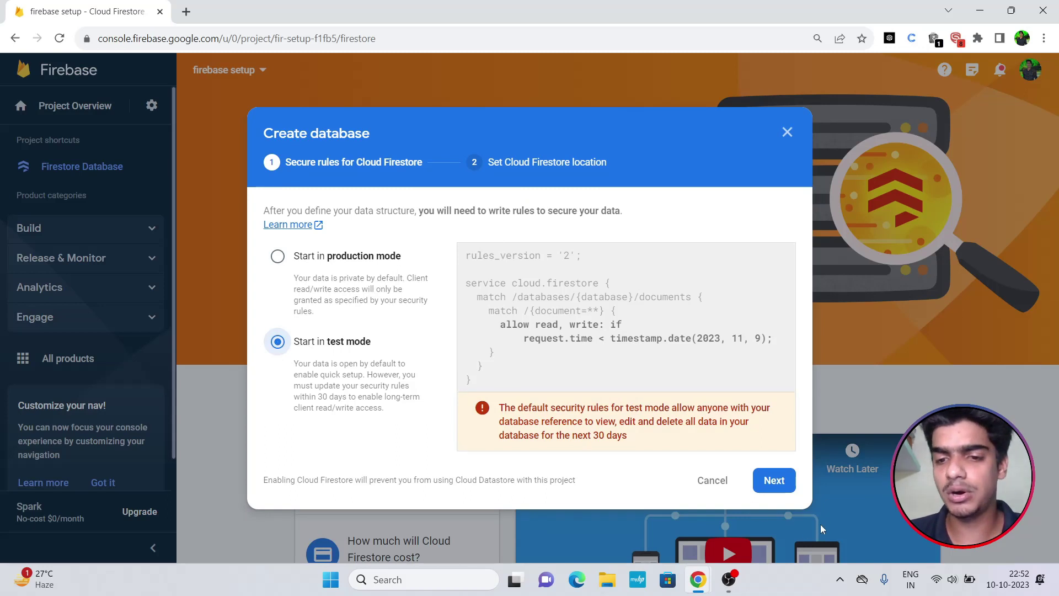
left_click(774, 480)
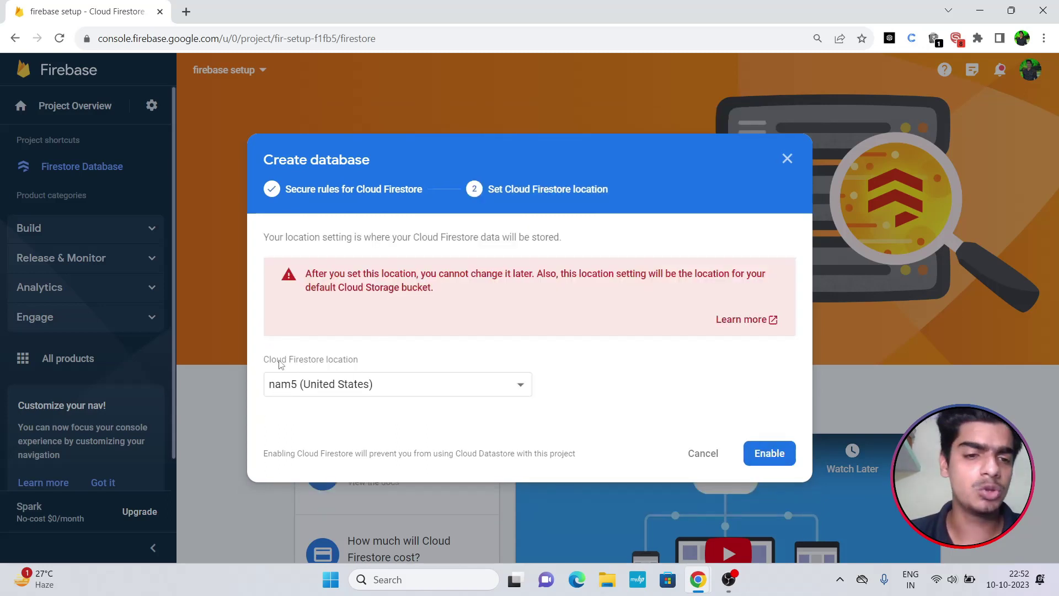
left_click(774, 459)
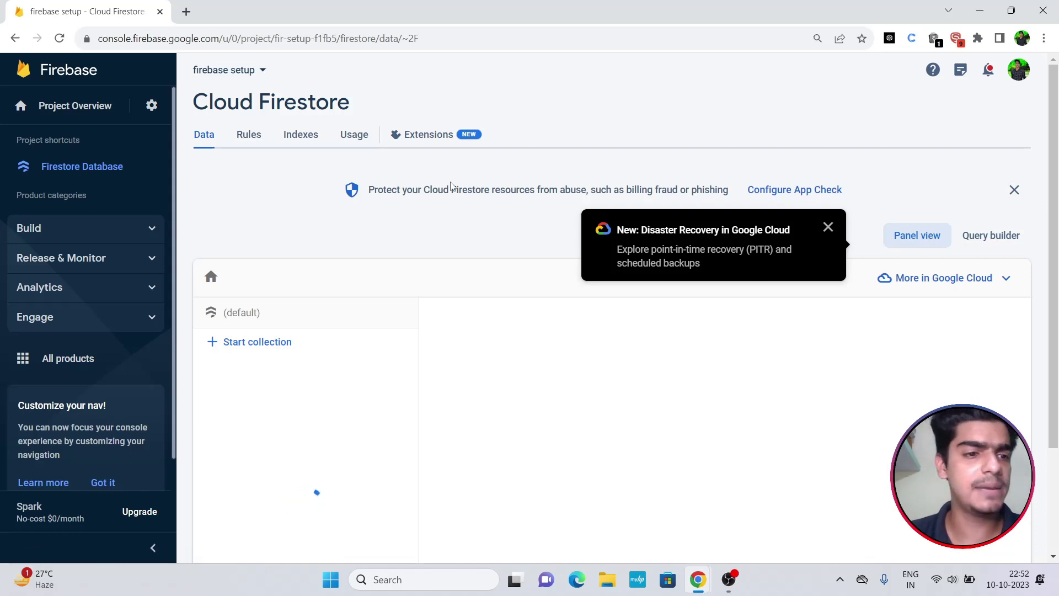
left_click(45, 230)
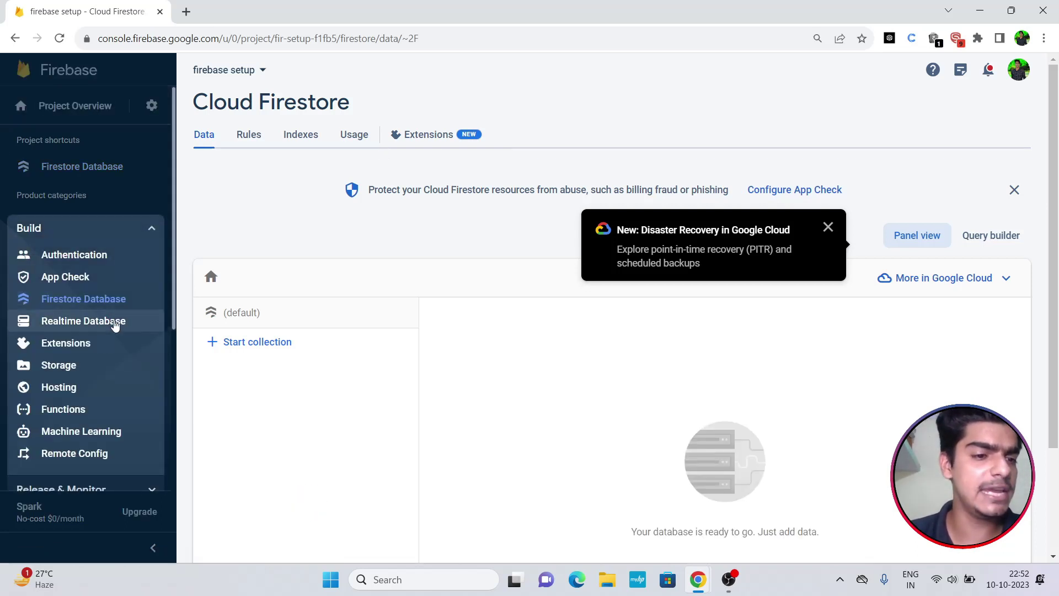
Set up Storage in test mode, creating the default bucket in nam5 (us-central).
left_click(57, 366)
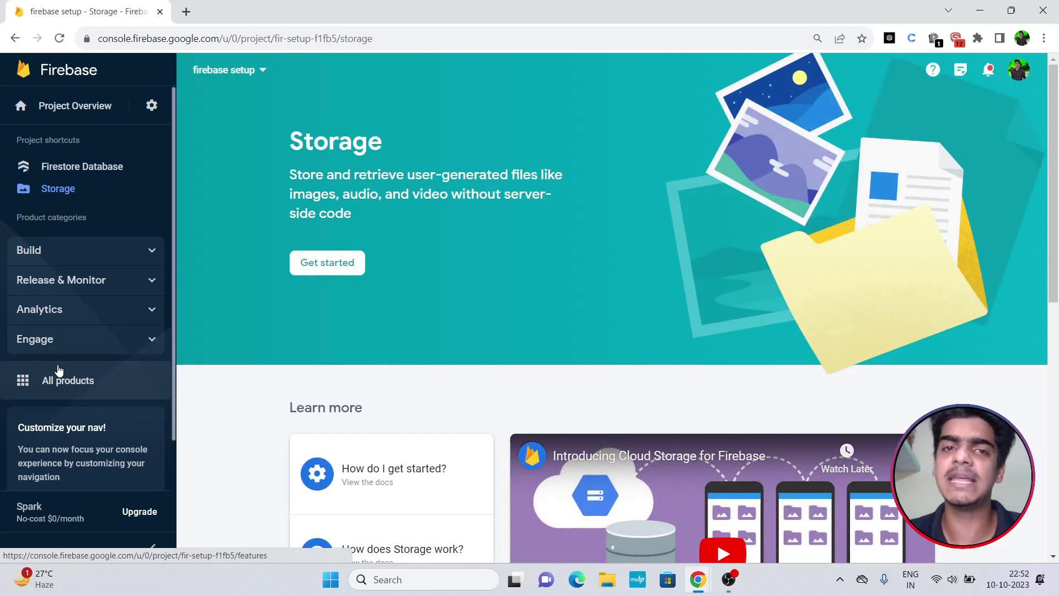
left_click(337, 267)
left_click(277, 343)
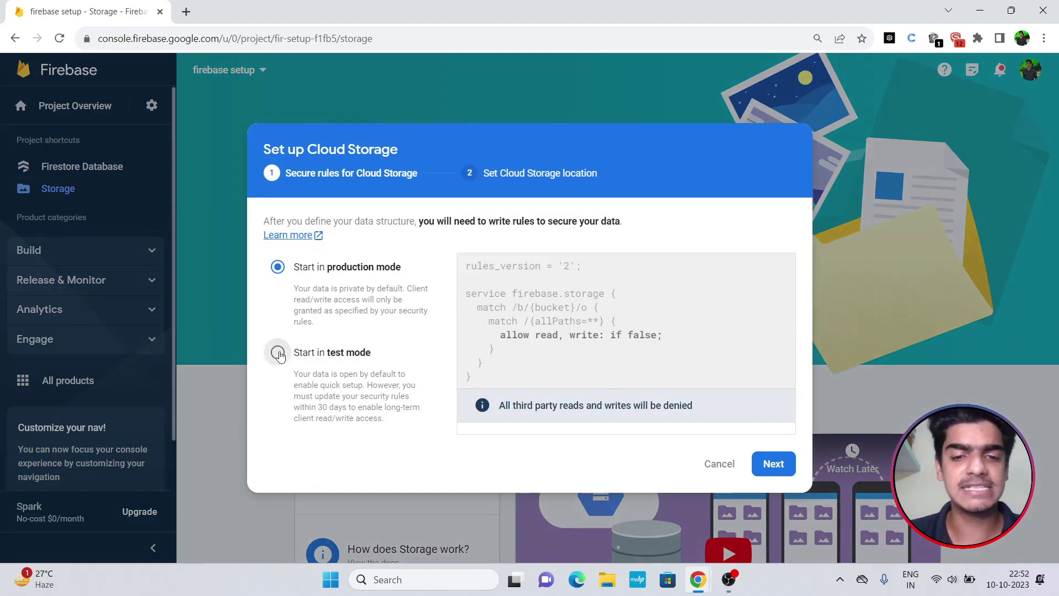
left_click(773, 478)
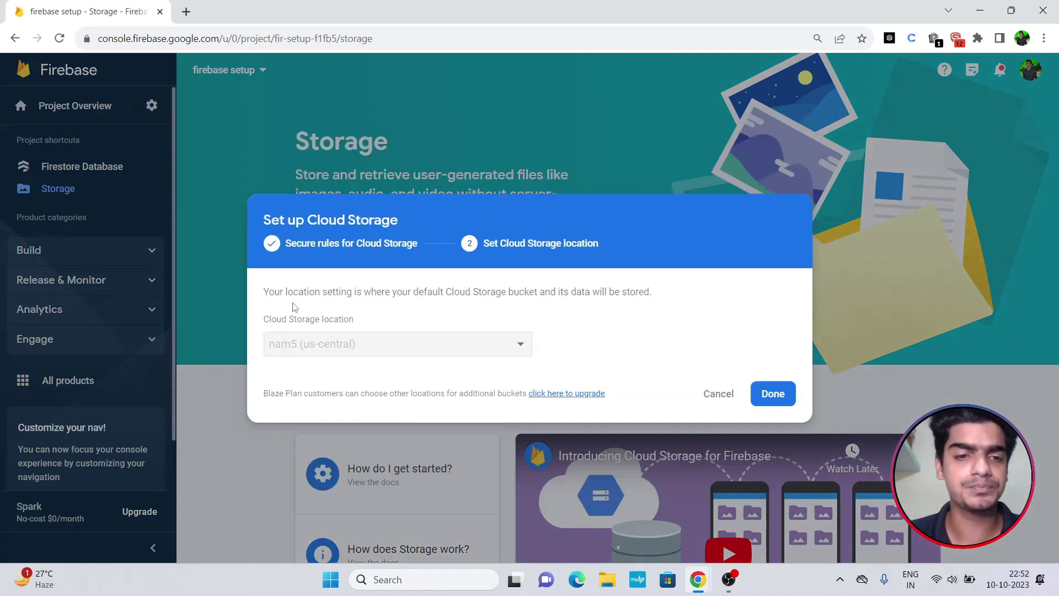
left_click(770, 393)
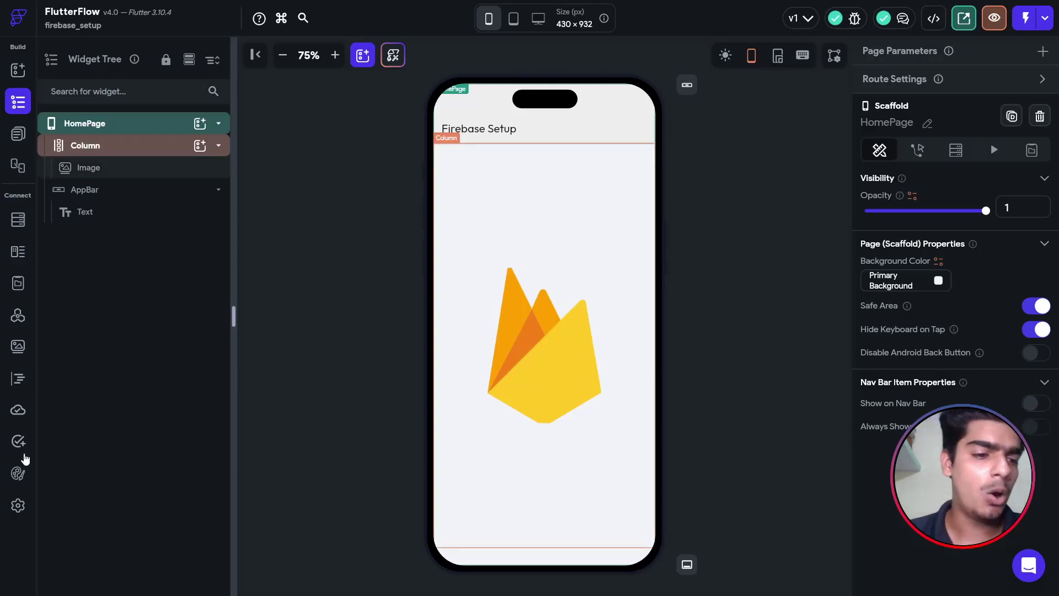
Copy project ID fir-setup-f1fb5 from Firebase project settings into FlutterFlow's Firebase Project ID field.
left_click(18, 505)
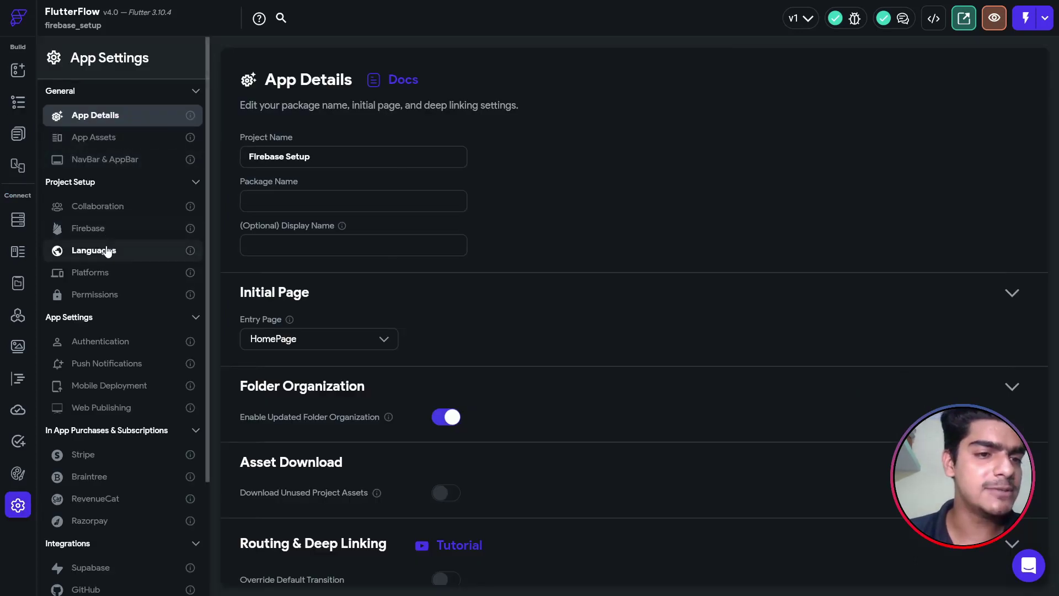
left_click(101, 230)
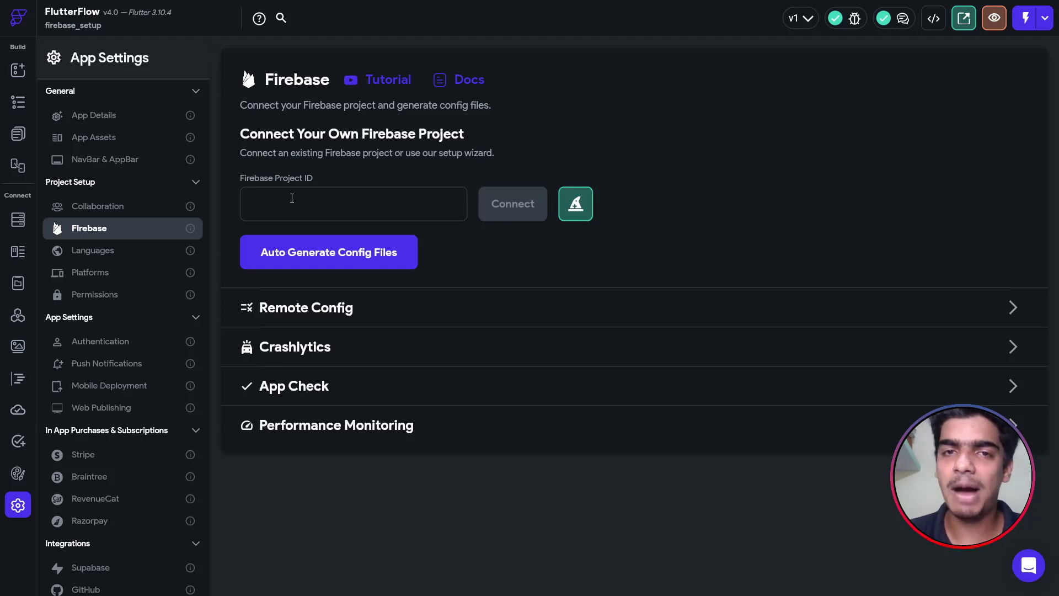
key("alt+Tab")
left_click(152, 105)
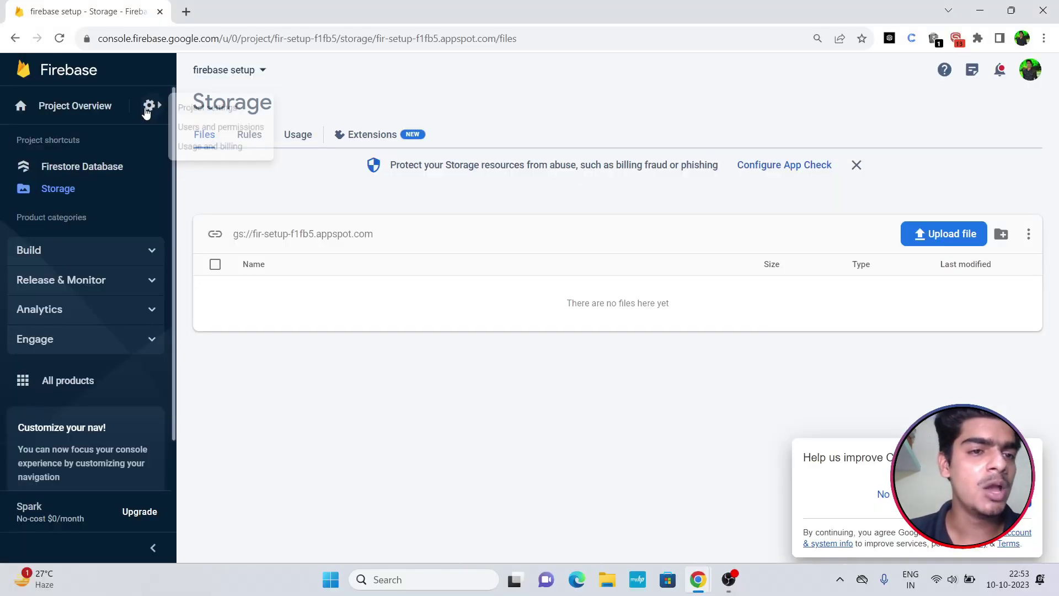
left_click(204, 113)
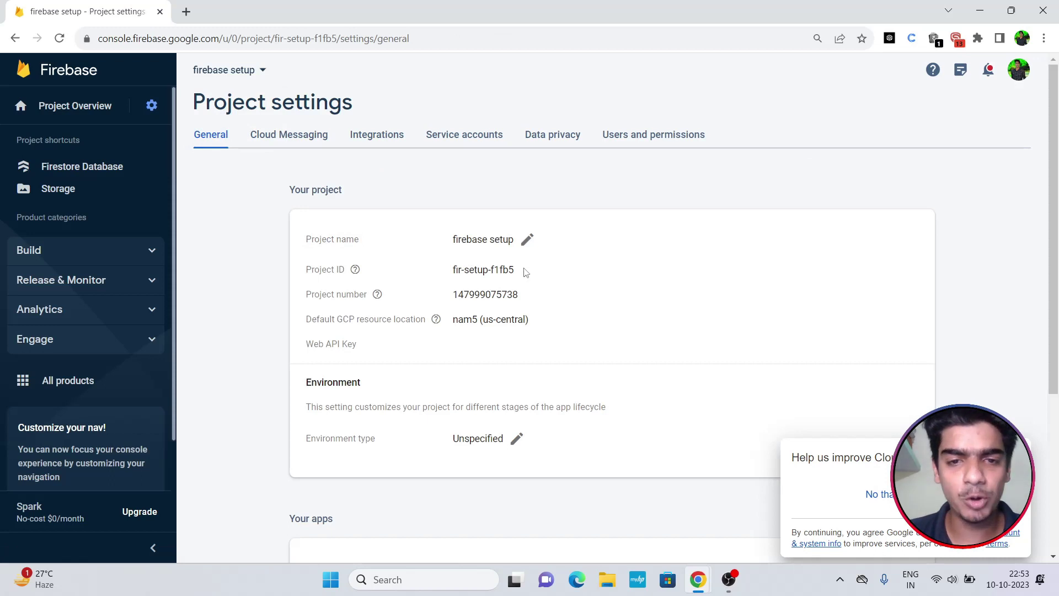
left_click_drag(524, 272, 457, 271)
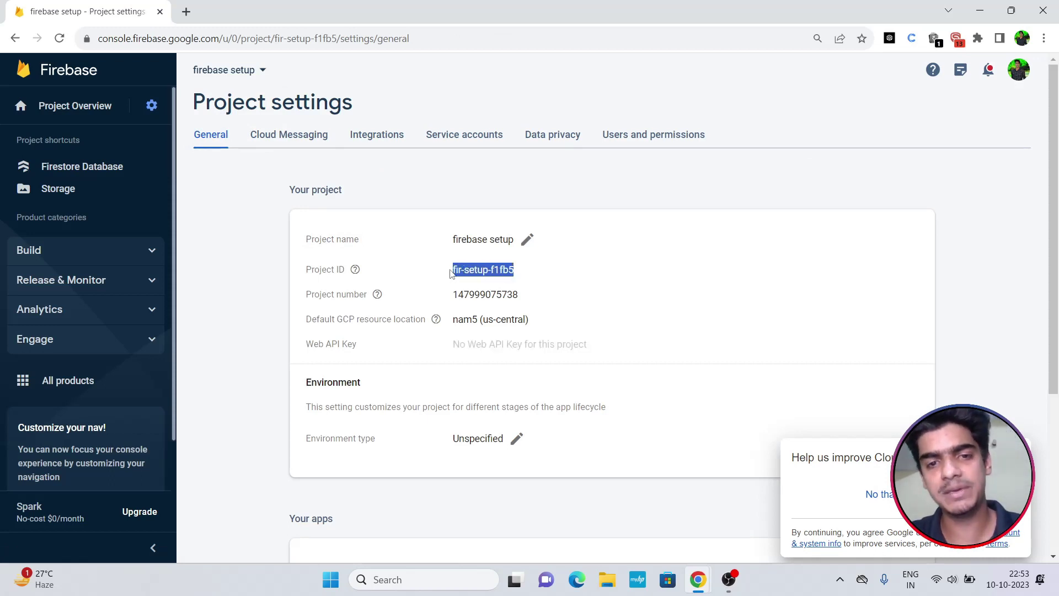
key("alt+Tab")
type("fir-setup-f1fb5")
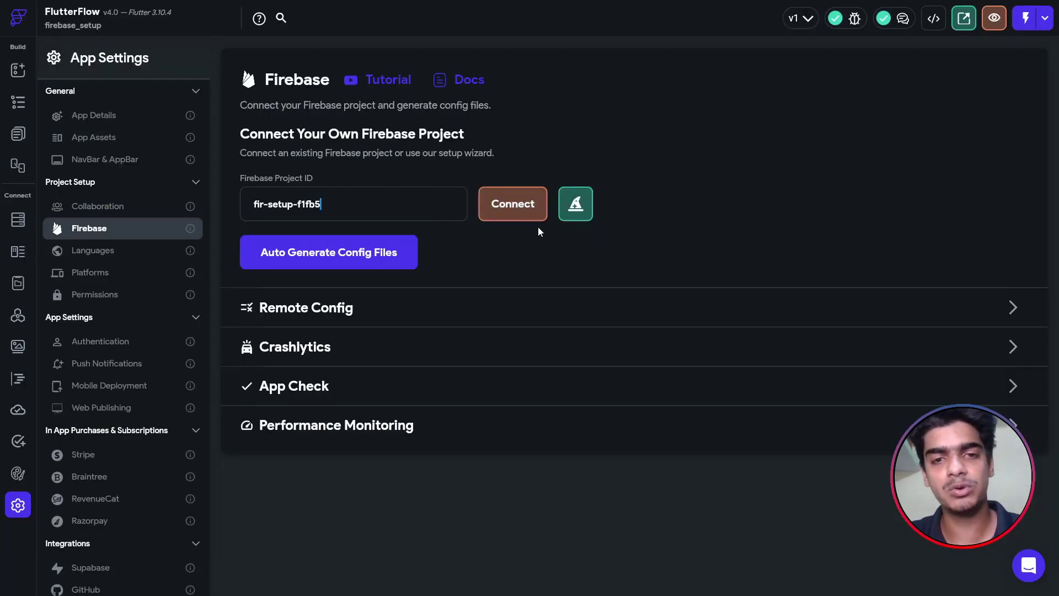
Connect FlutterFlow to the fir-setup-f1fb5 Firebase project and review the Storage rules.
left_click(518, 209)
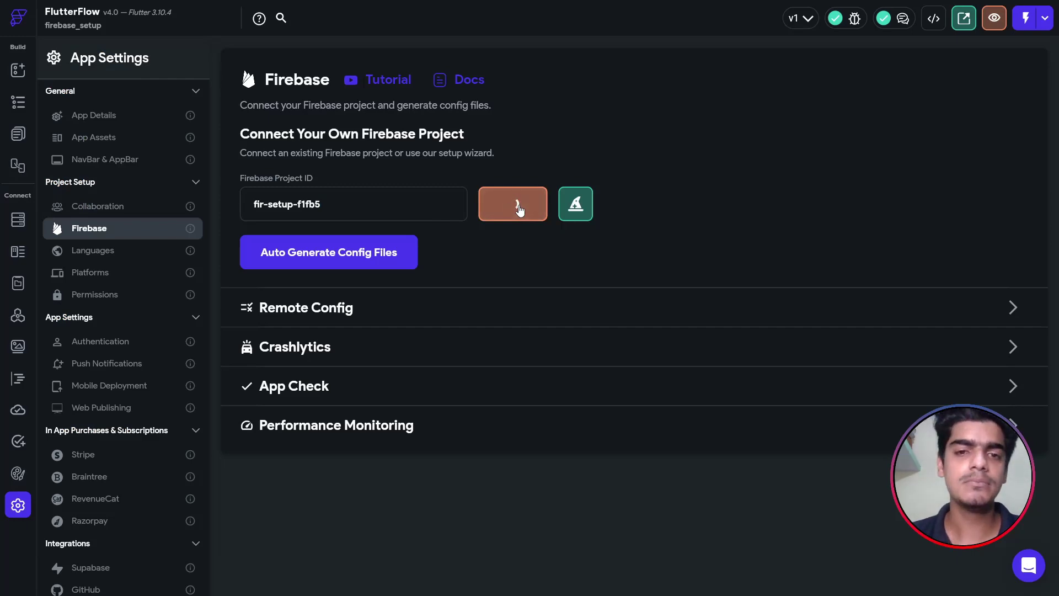
scroll(519, 210, "down", 3)
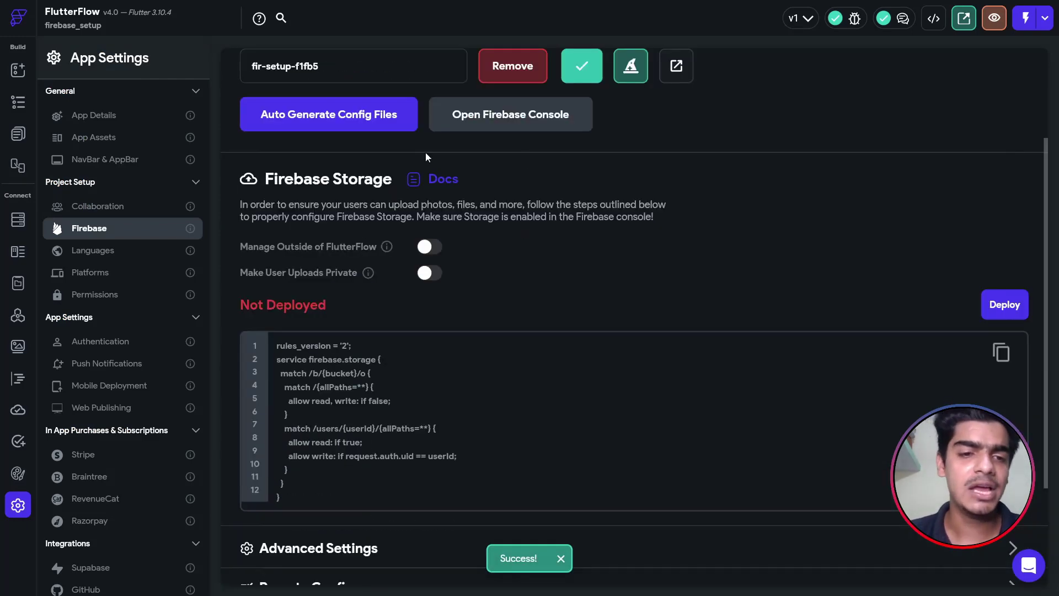
scroll(700, 278, "up", 3)
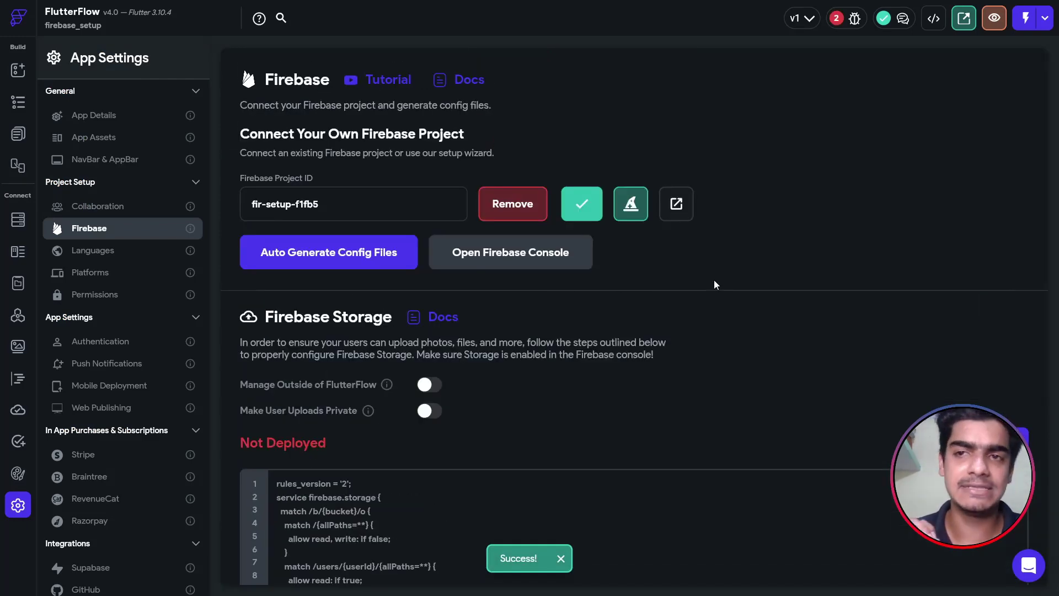
scroll(715, 284, "down", 3)
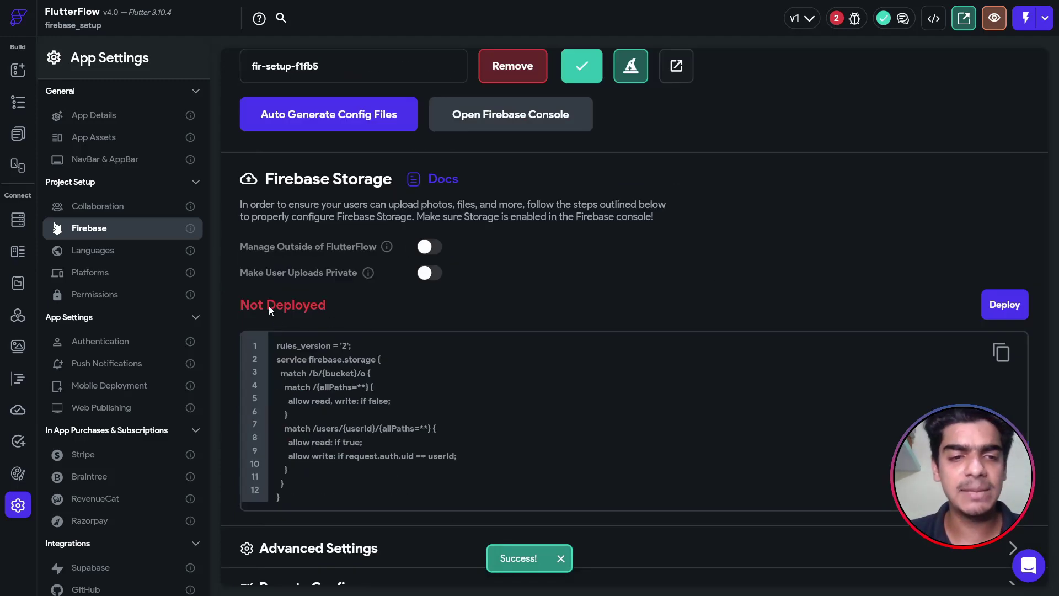
left_click_drag(306, 355, 391, 403)
left_click(372, 427)
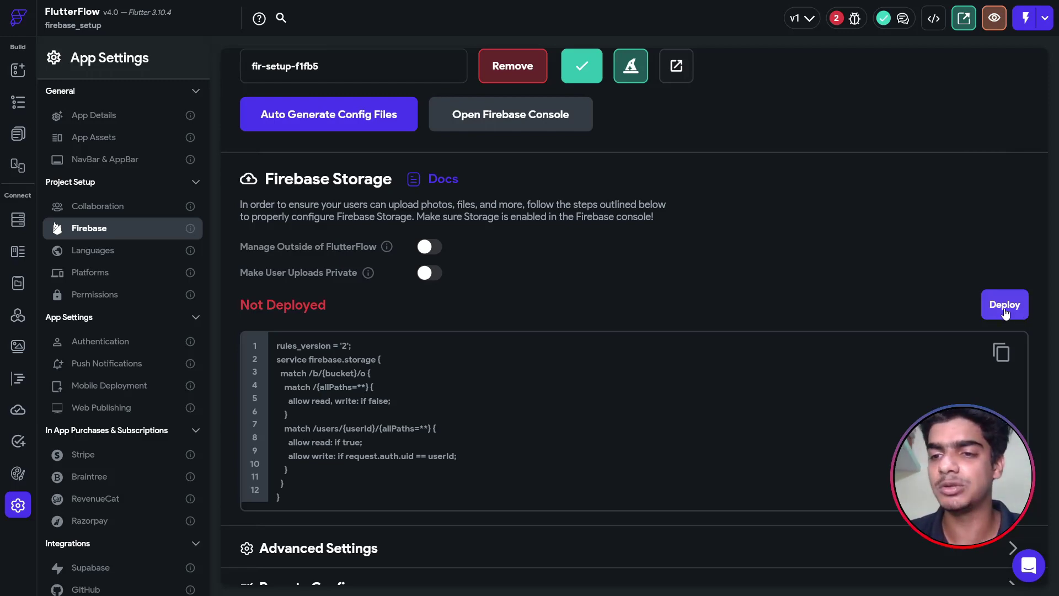
Deploy the default Firebase Storage rules, confirming with Yes.
left_click(1003, 309)
left_click(637, 337)
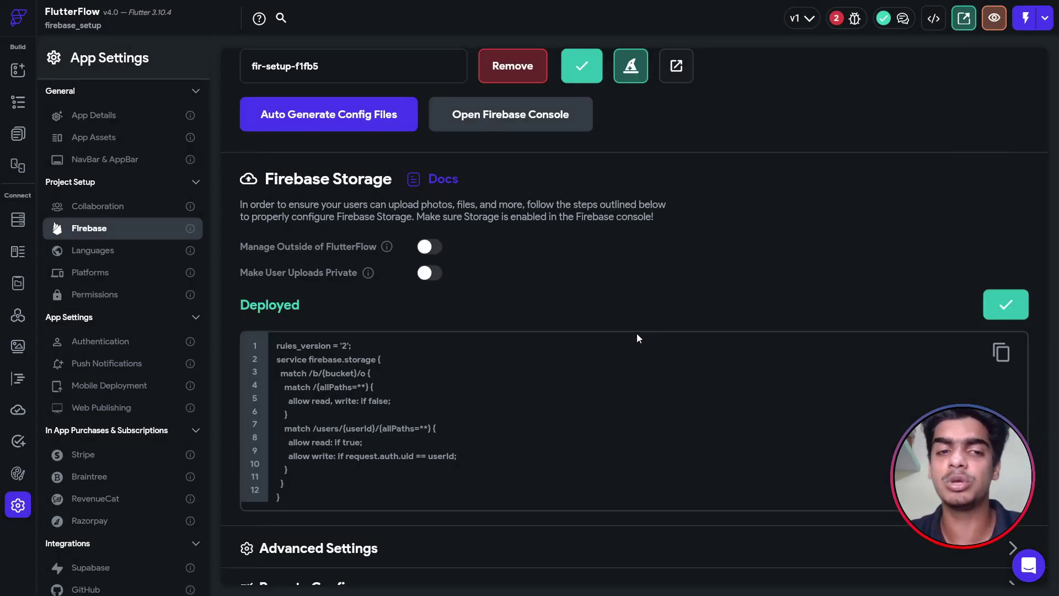
scroll(637, 334, "down", 1)
scroll(360, 293, "up", 4)
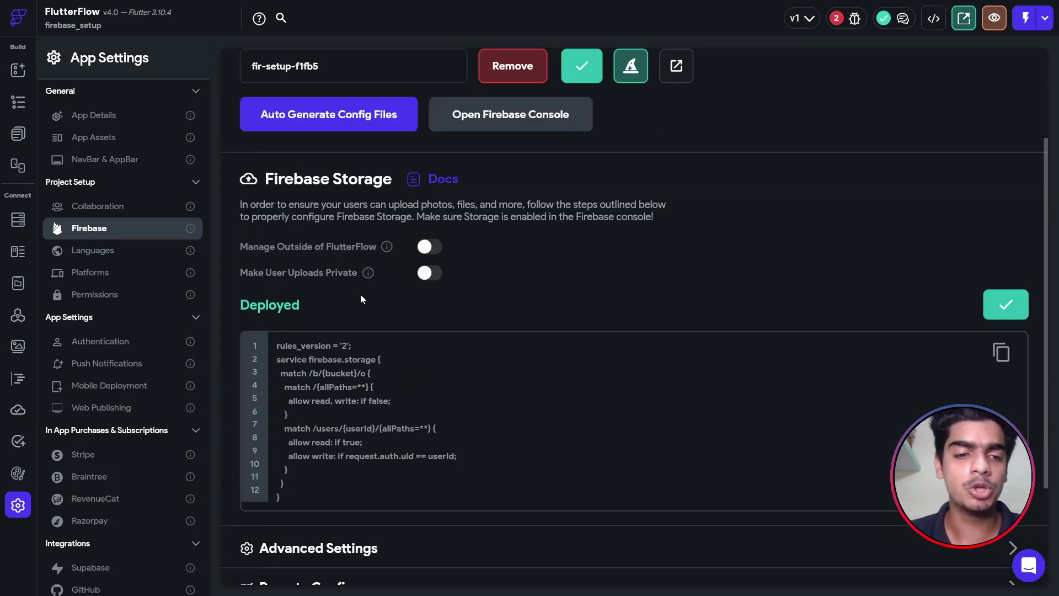
scroll(829, 455, "down", 2)
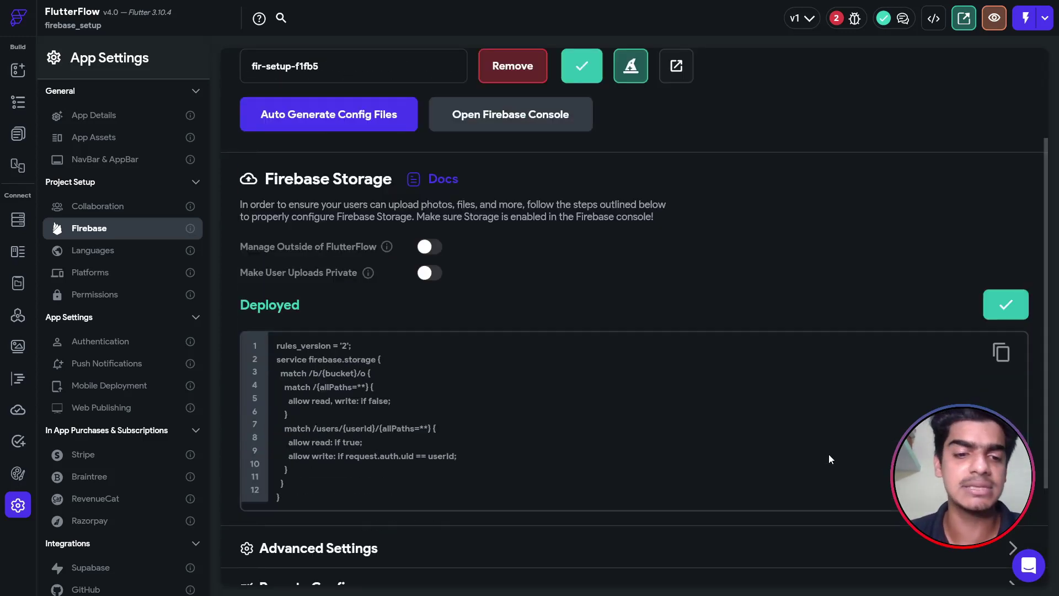
scroll(829, 452, "up", 2)
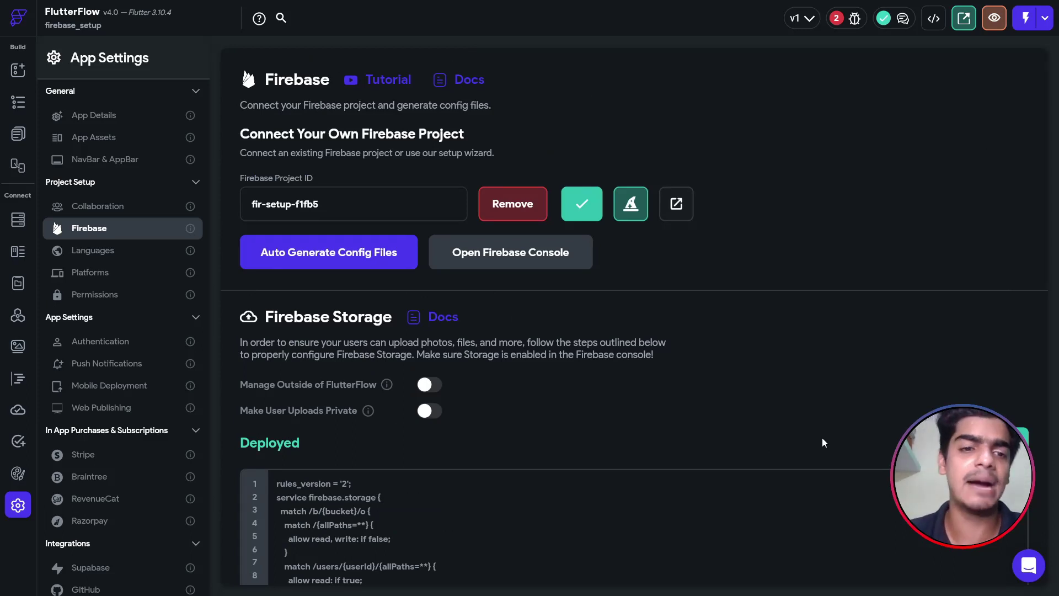
Auto-generate the Firebase config files for fir-setup-f1fb5, keeping the default package name and nickname.
left_click(385, 260)
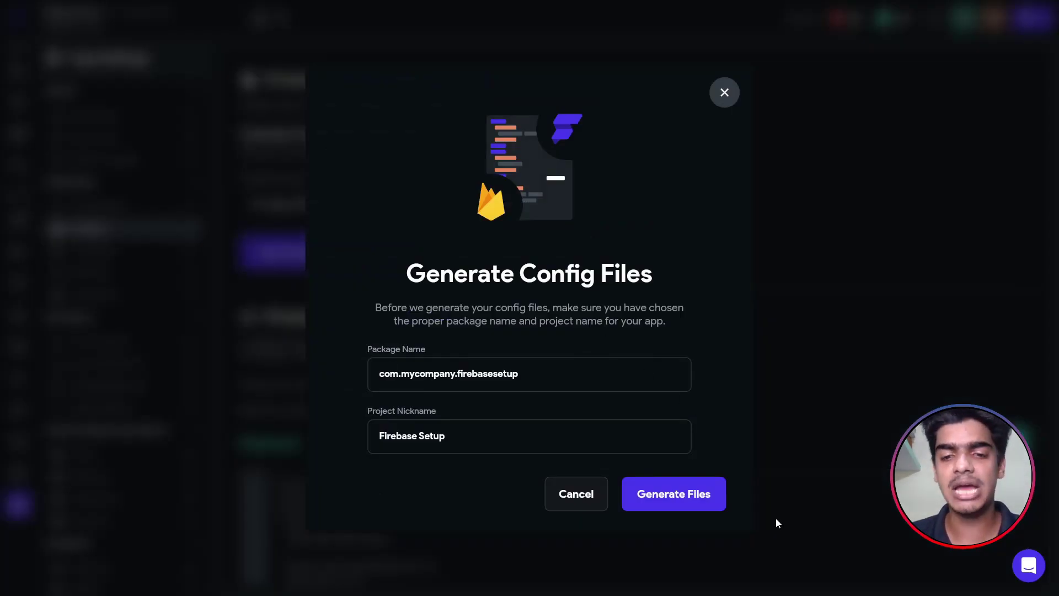
left_click(643, 493)
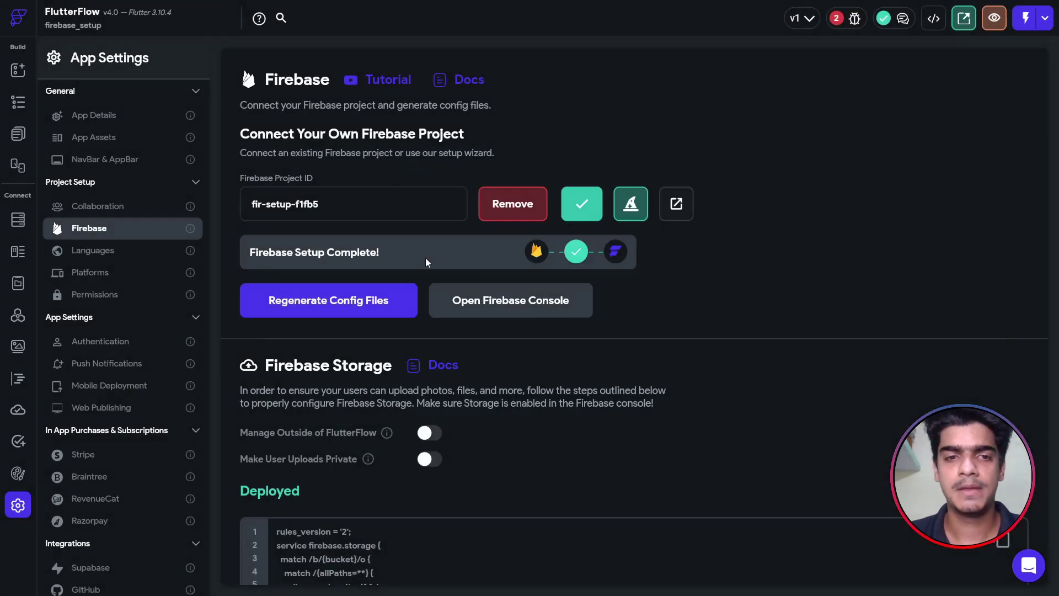
scroll(957, 236, "down", 5)
scroll(956, 235, "up", 5)
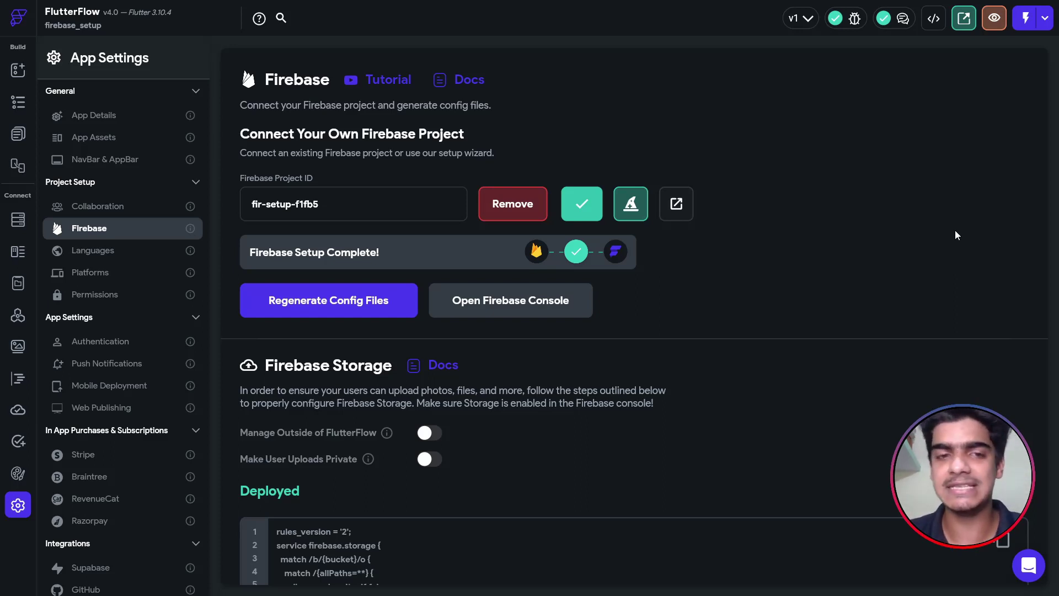
key("alt+Tab")
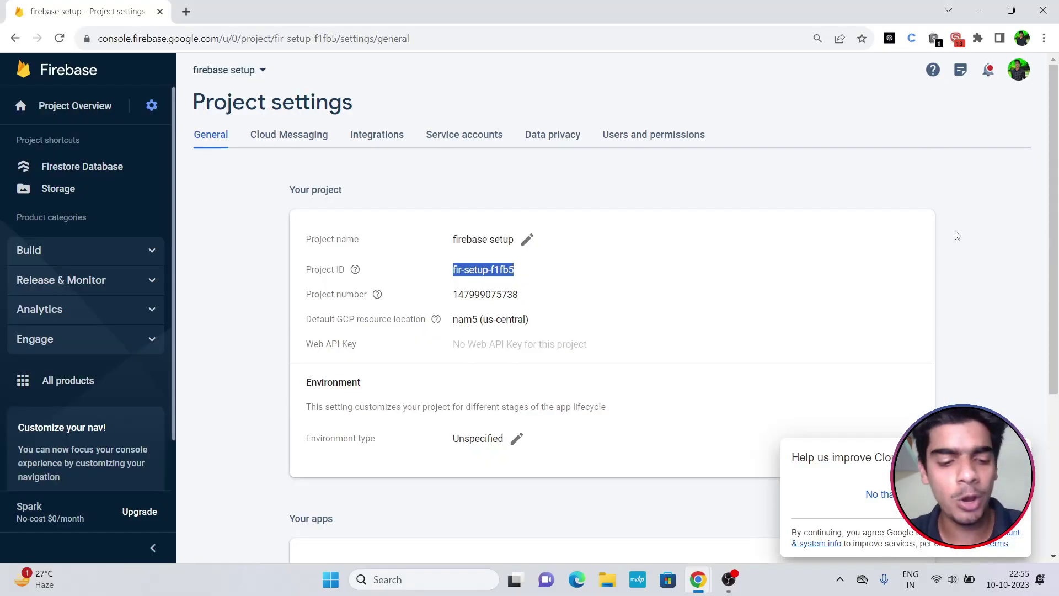
key("alt+Tab")
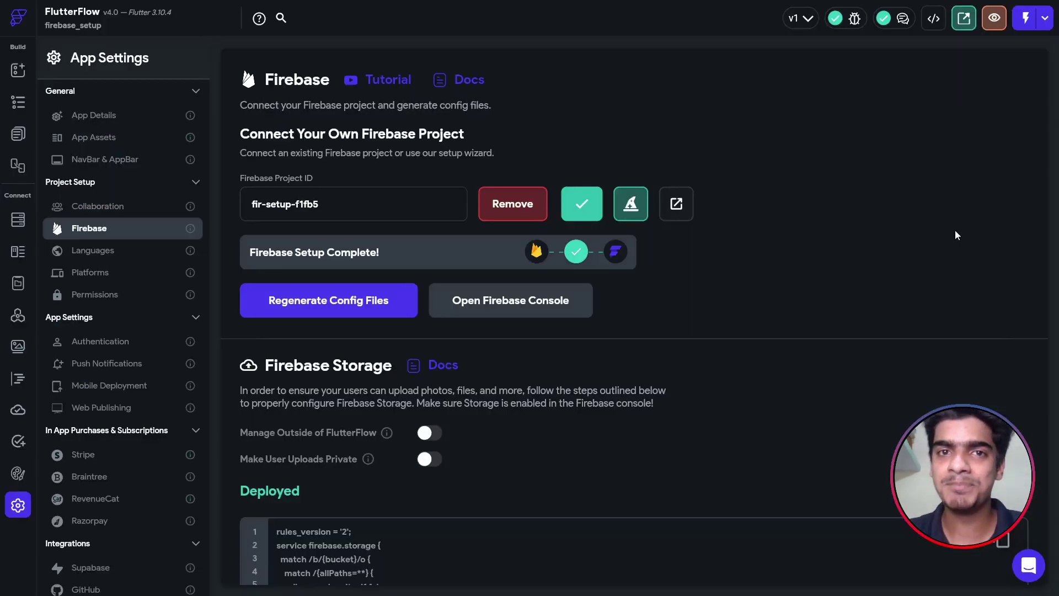